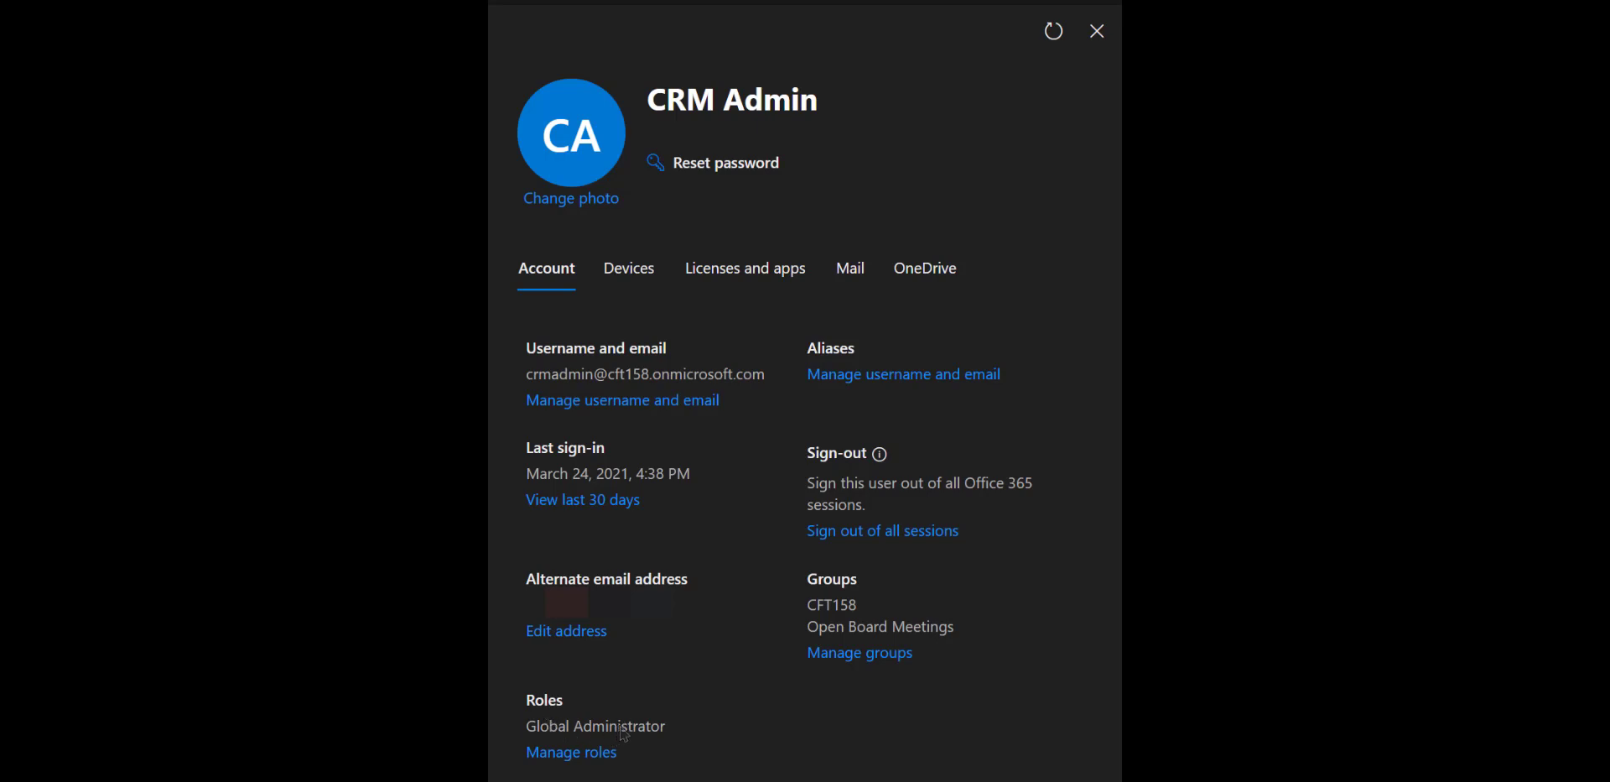
Step: Check the CRM Admin user's licenses, then go to System > Email Configuration in Settings
click(725, 268)
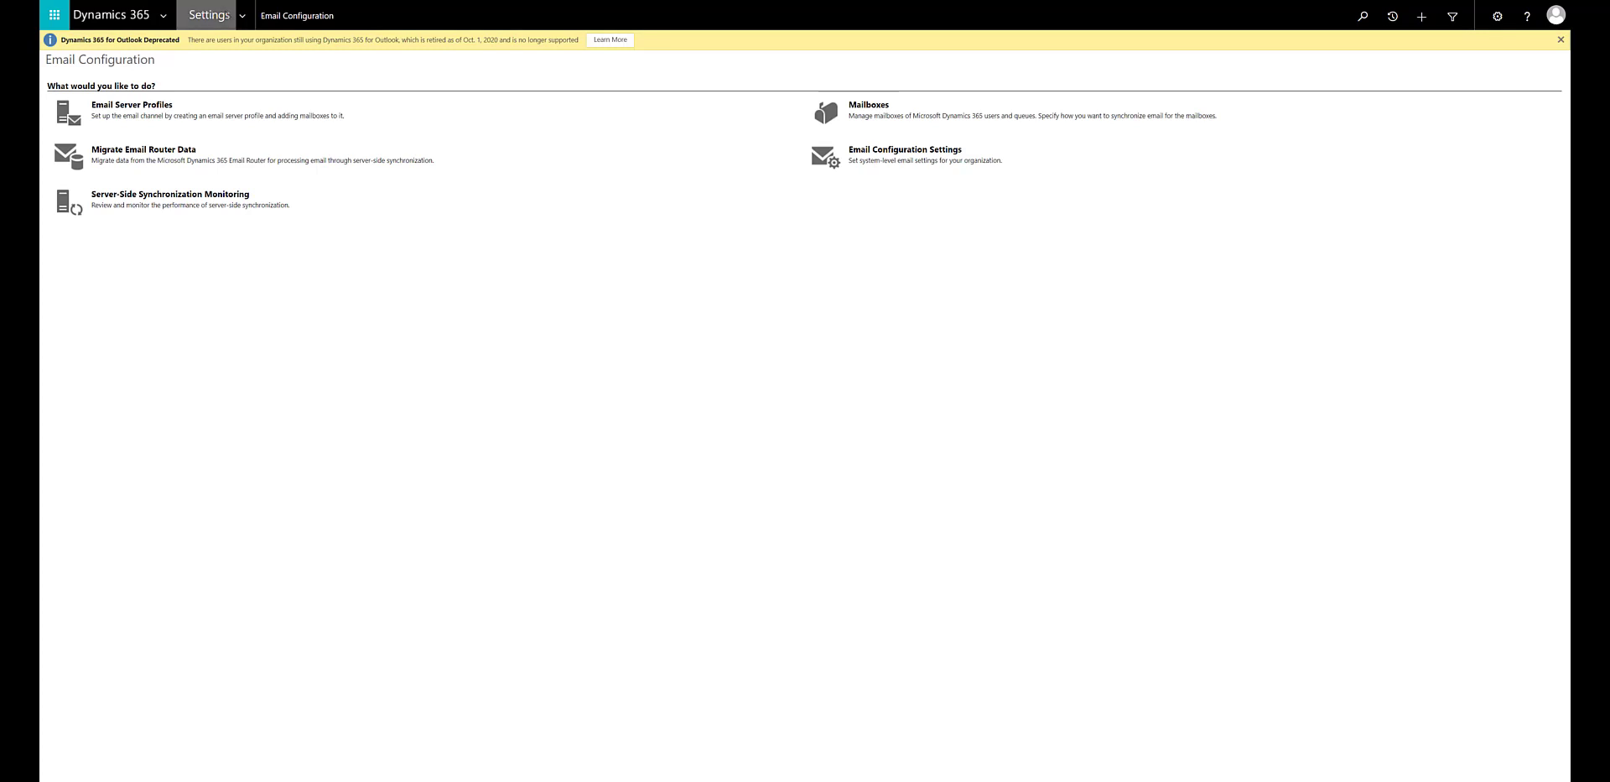
click(243, 16)
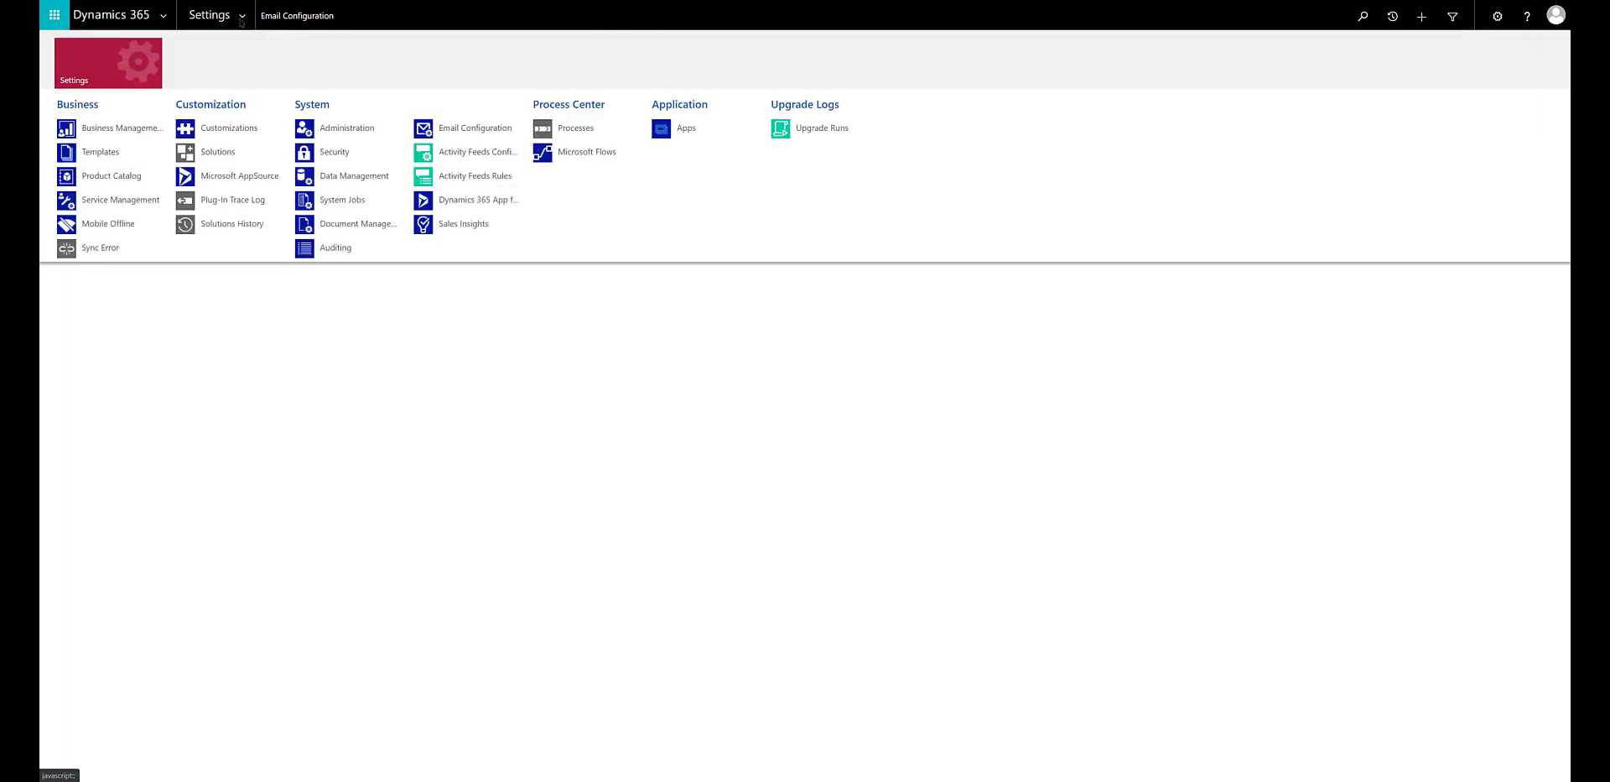
click(486, 131)
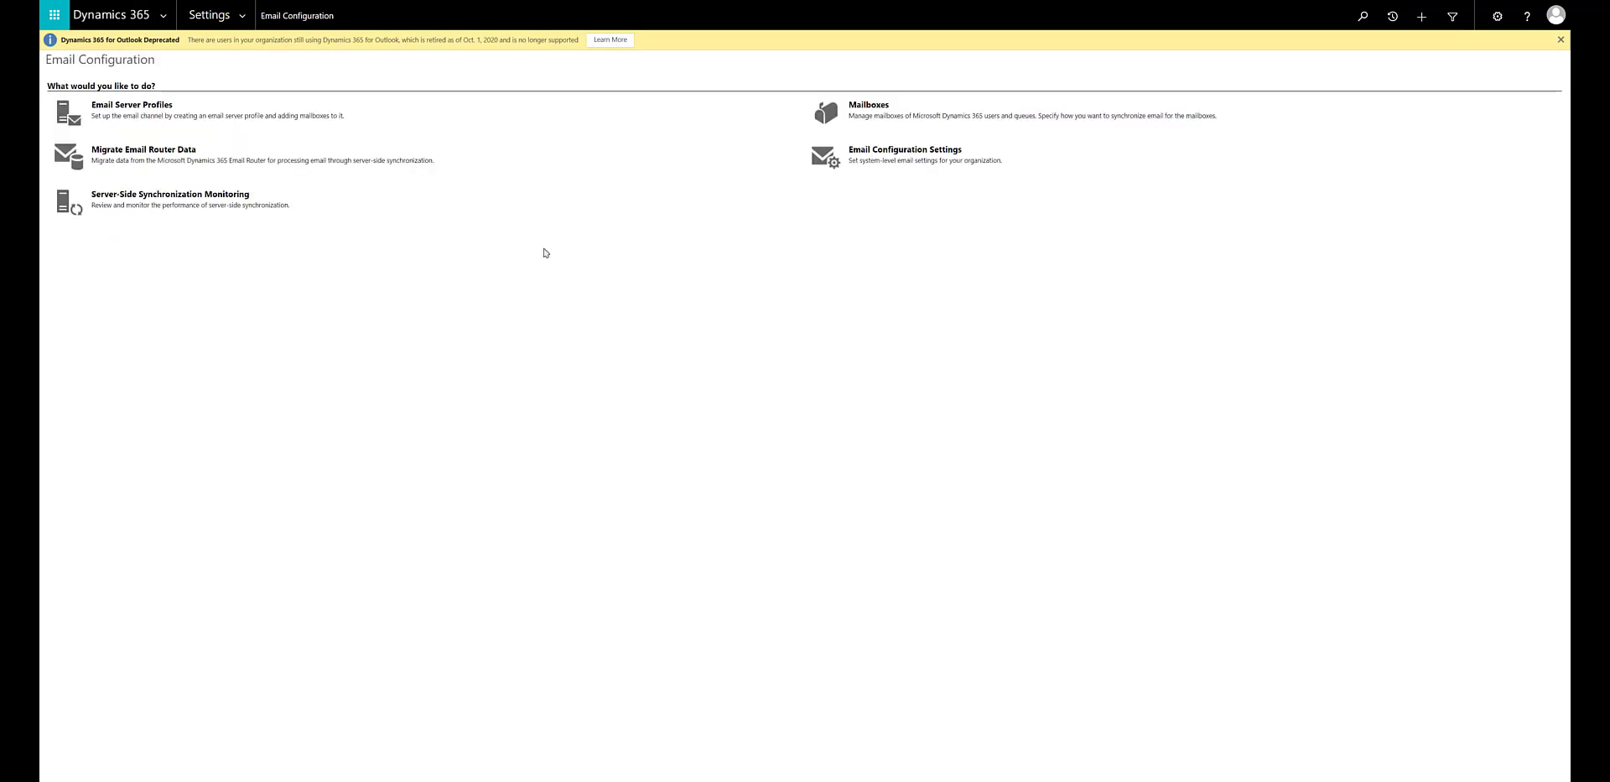
Step: Open the CRM Admin mailbox record from Mailboxes, dismissing the Pending Email Approval warning
click(868, 108)
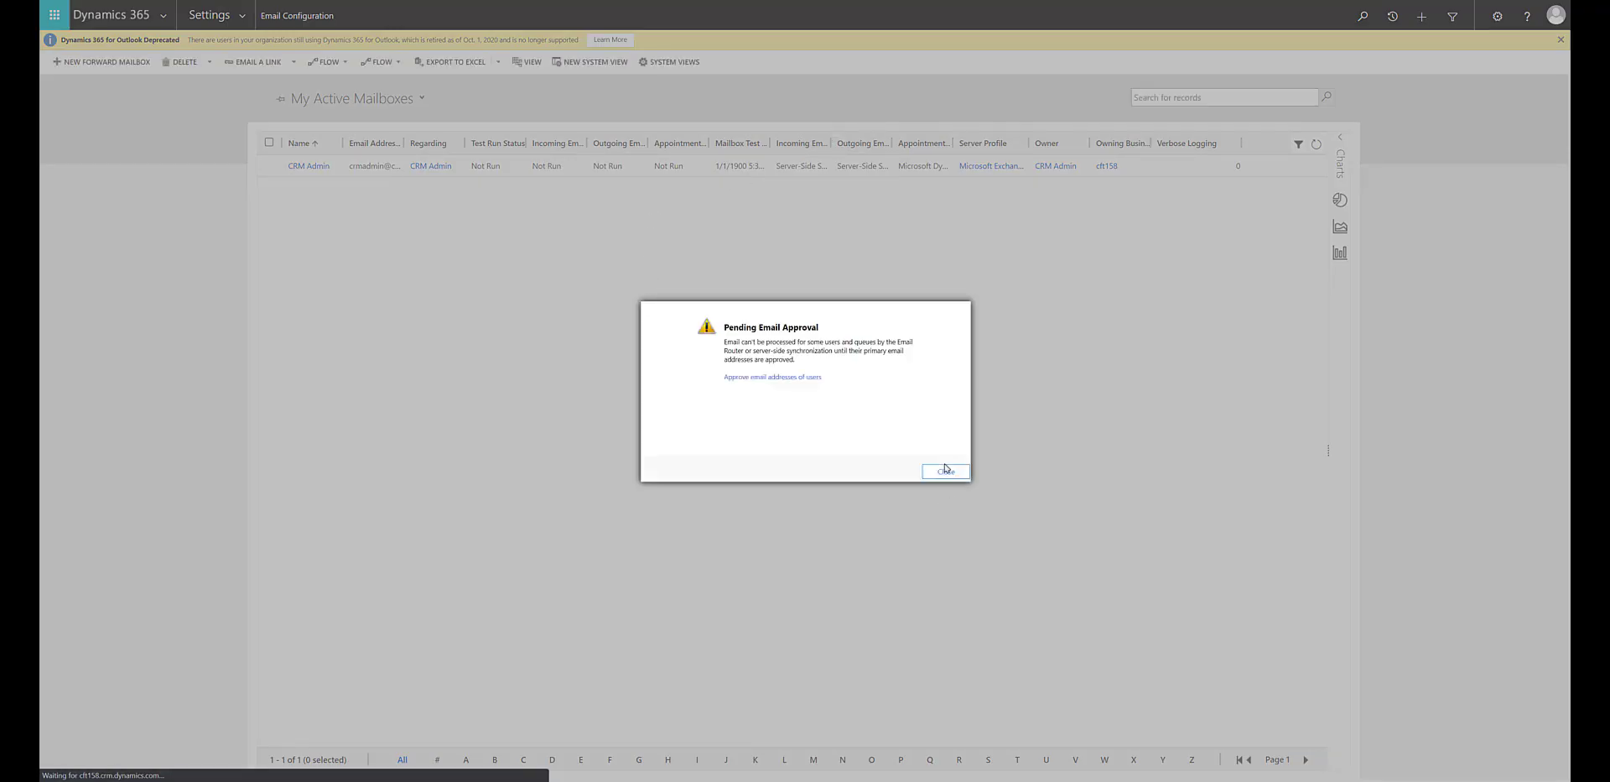
click(944, 468)
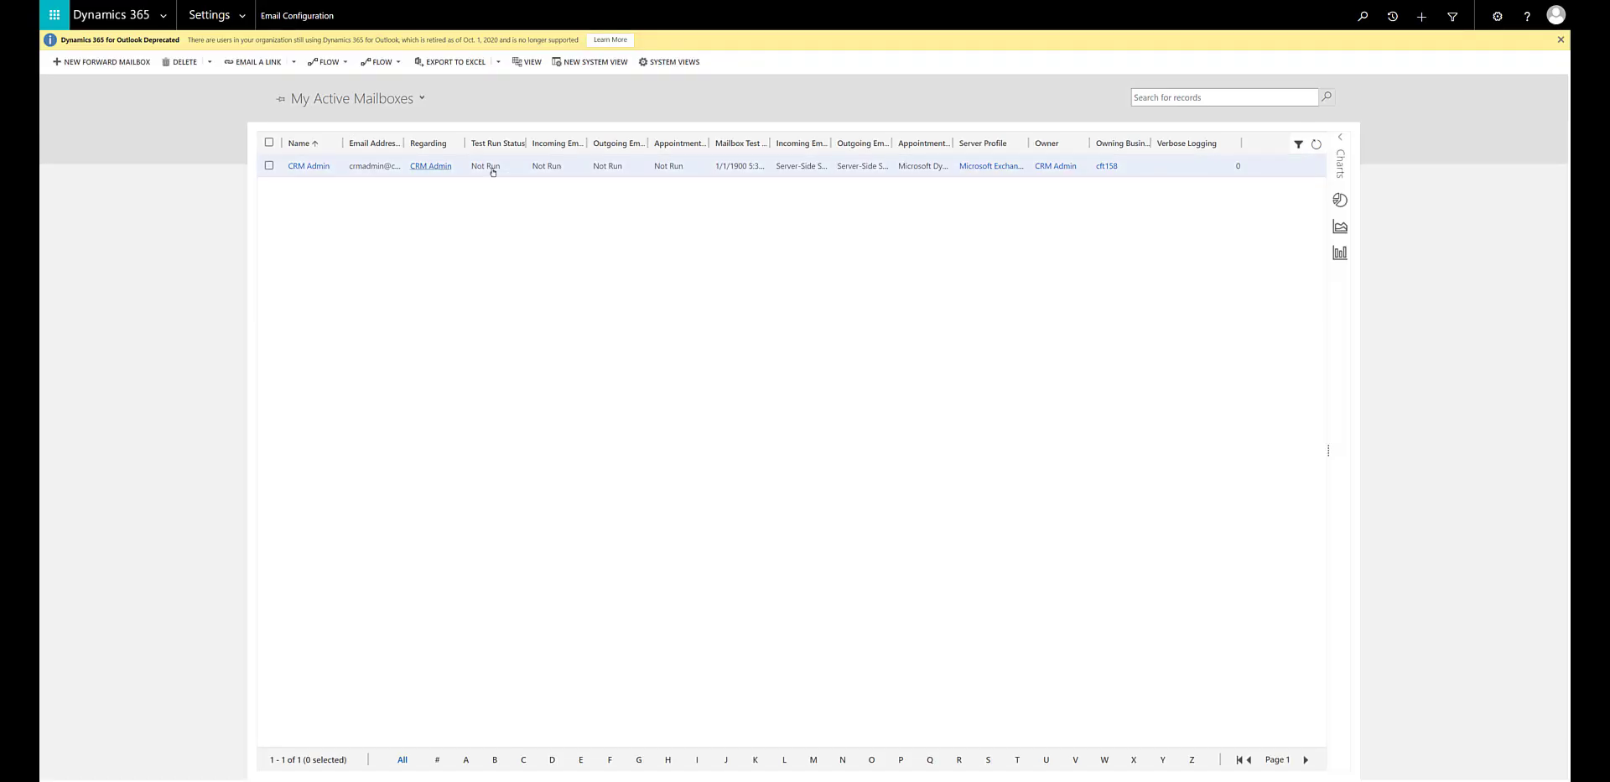
click(625, 167)
double_click(625, 167)
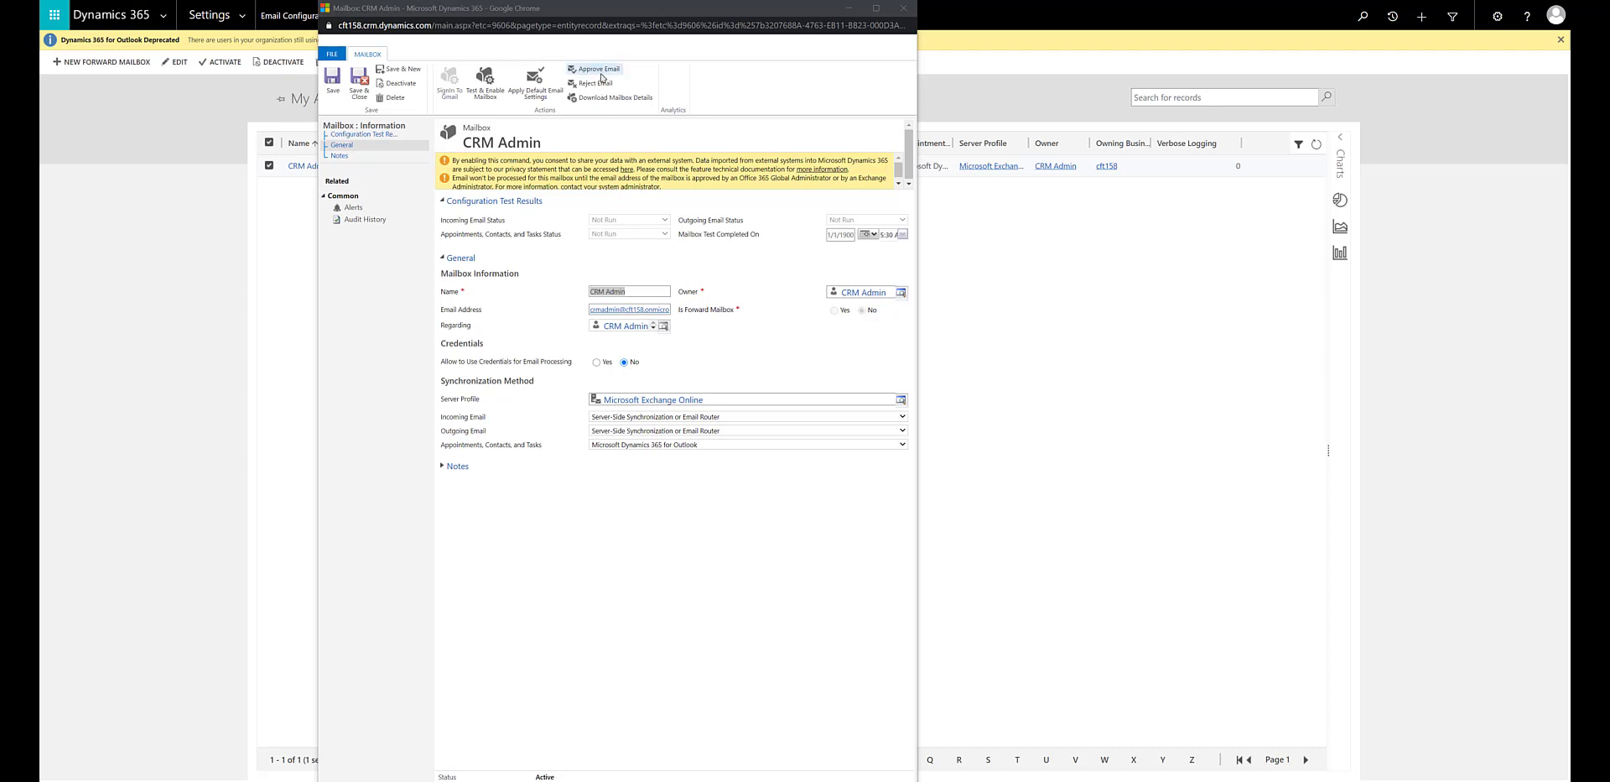
Step: Approve the CRM Admin mailbox's primary email address and confirm with OK
click(599, 70)
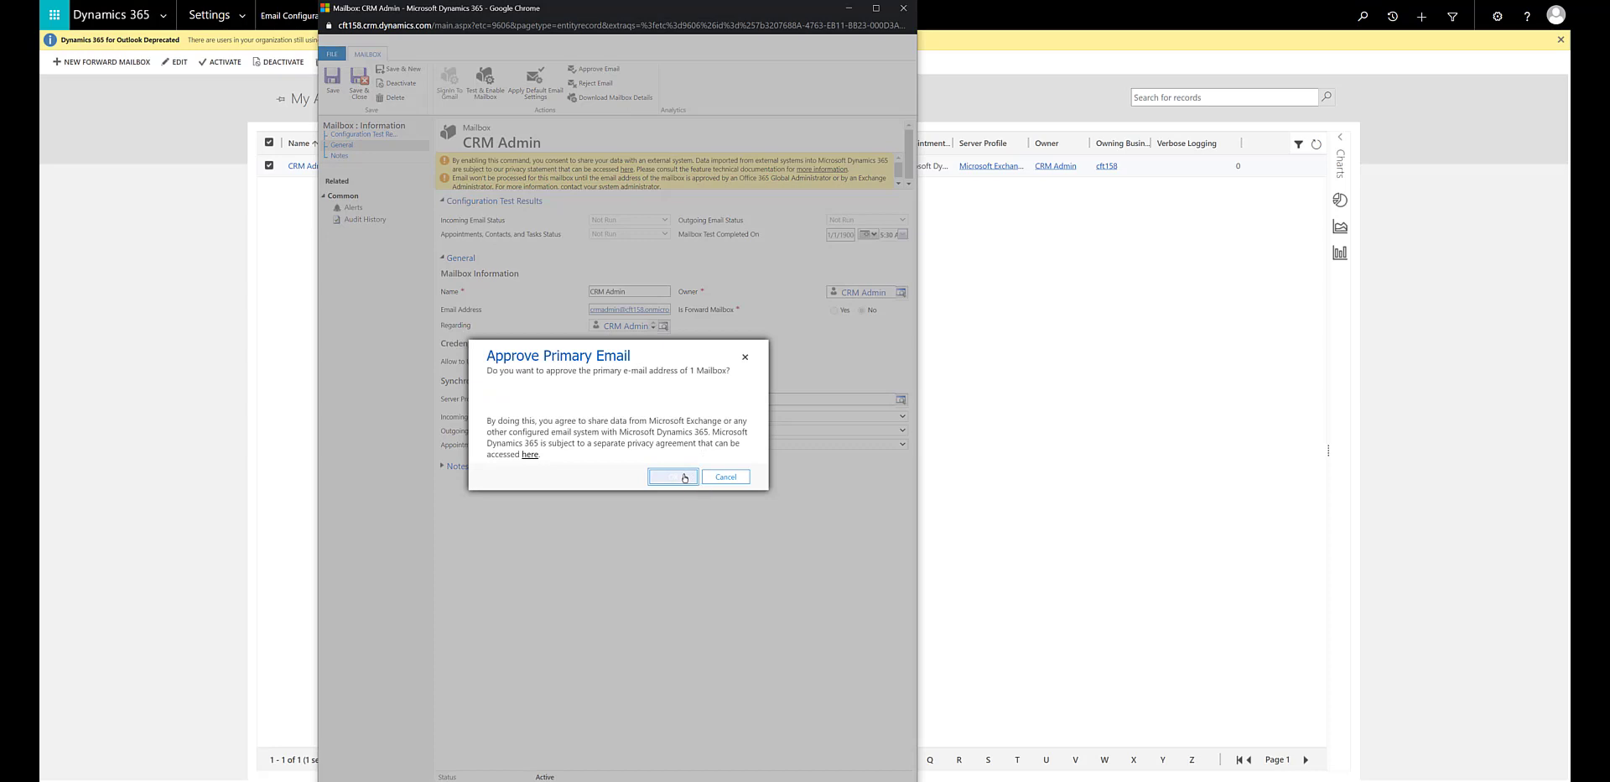
click(672, 476)
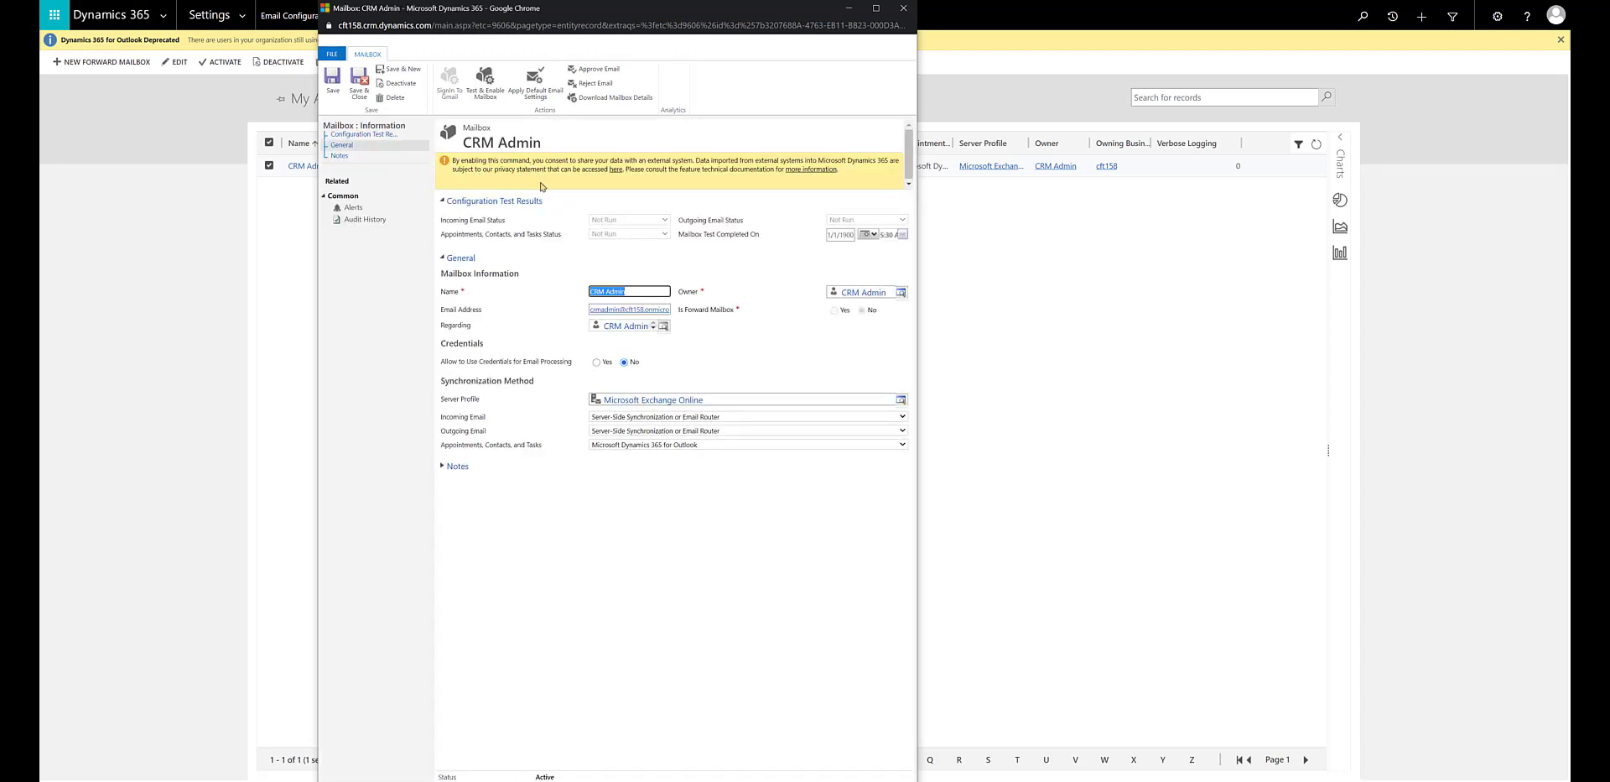
Step: Set appointments, contacts and tasks to Server-Side Synchronization and save the mailbox
click(660, 447)
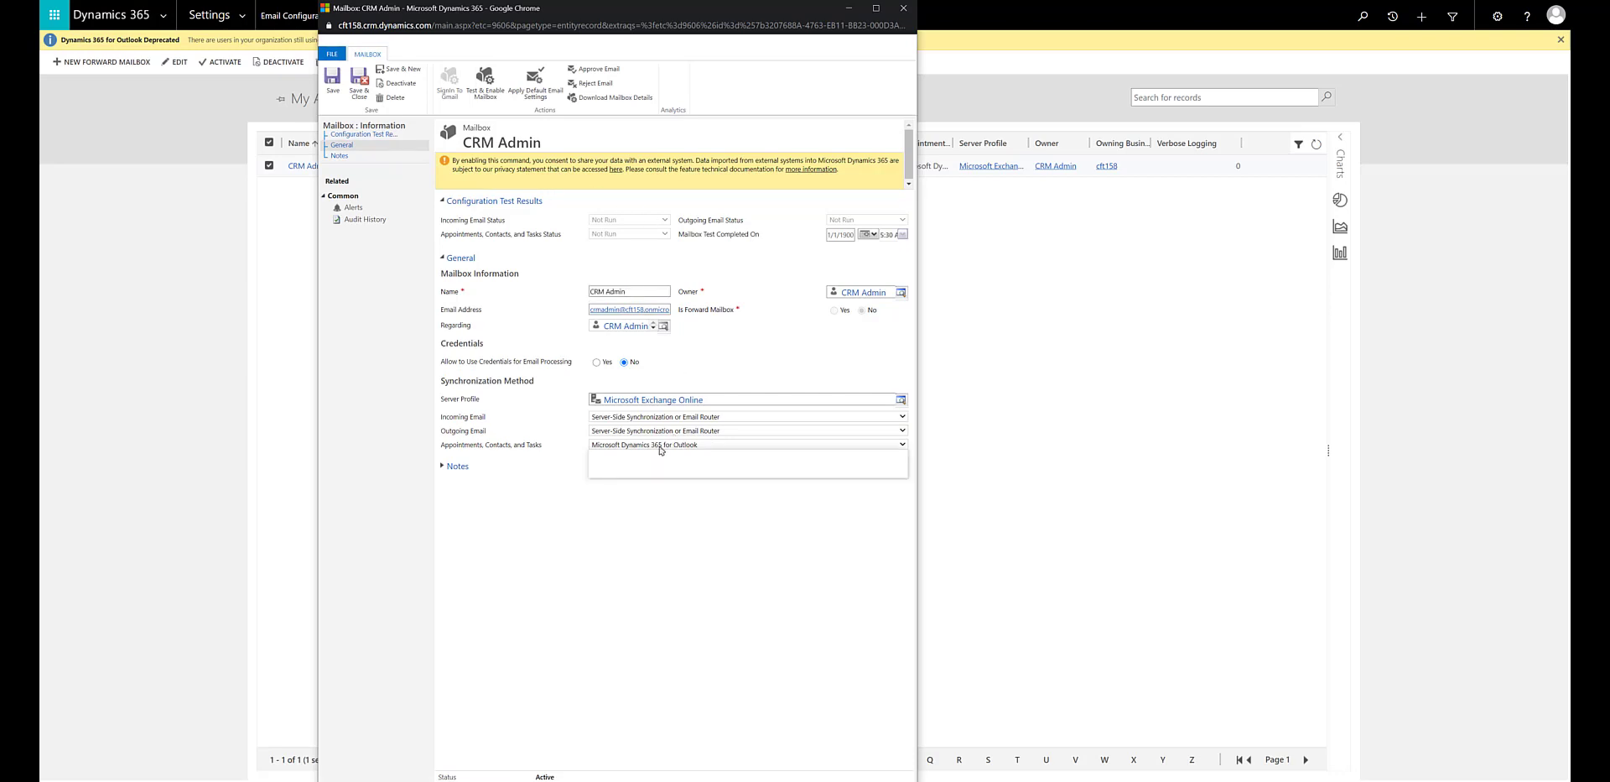
click(651, 463)
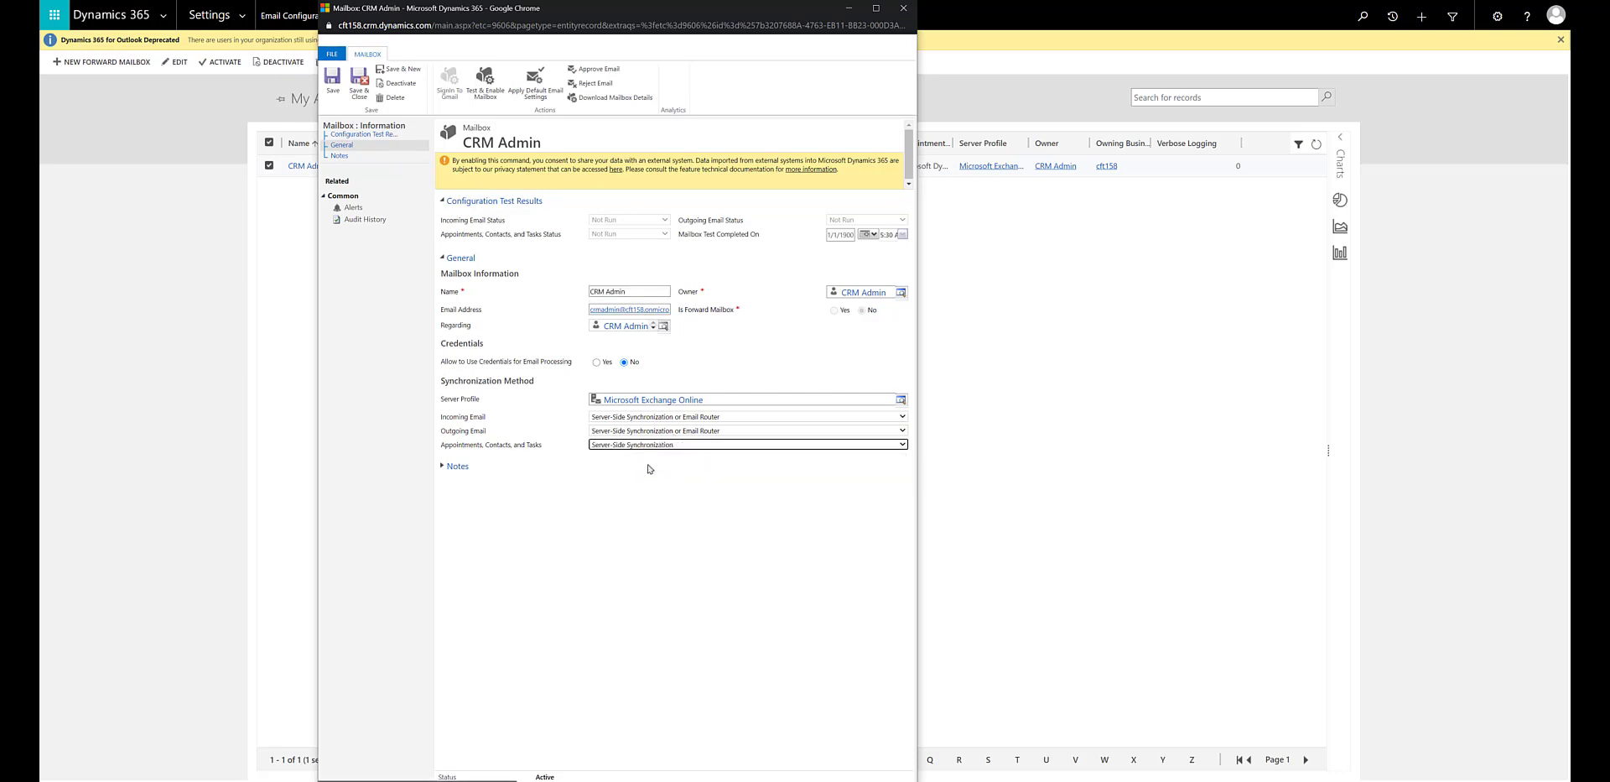
click(335, 87)
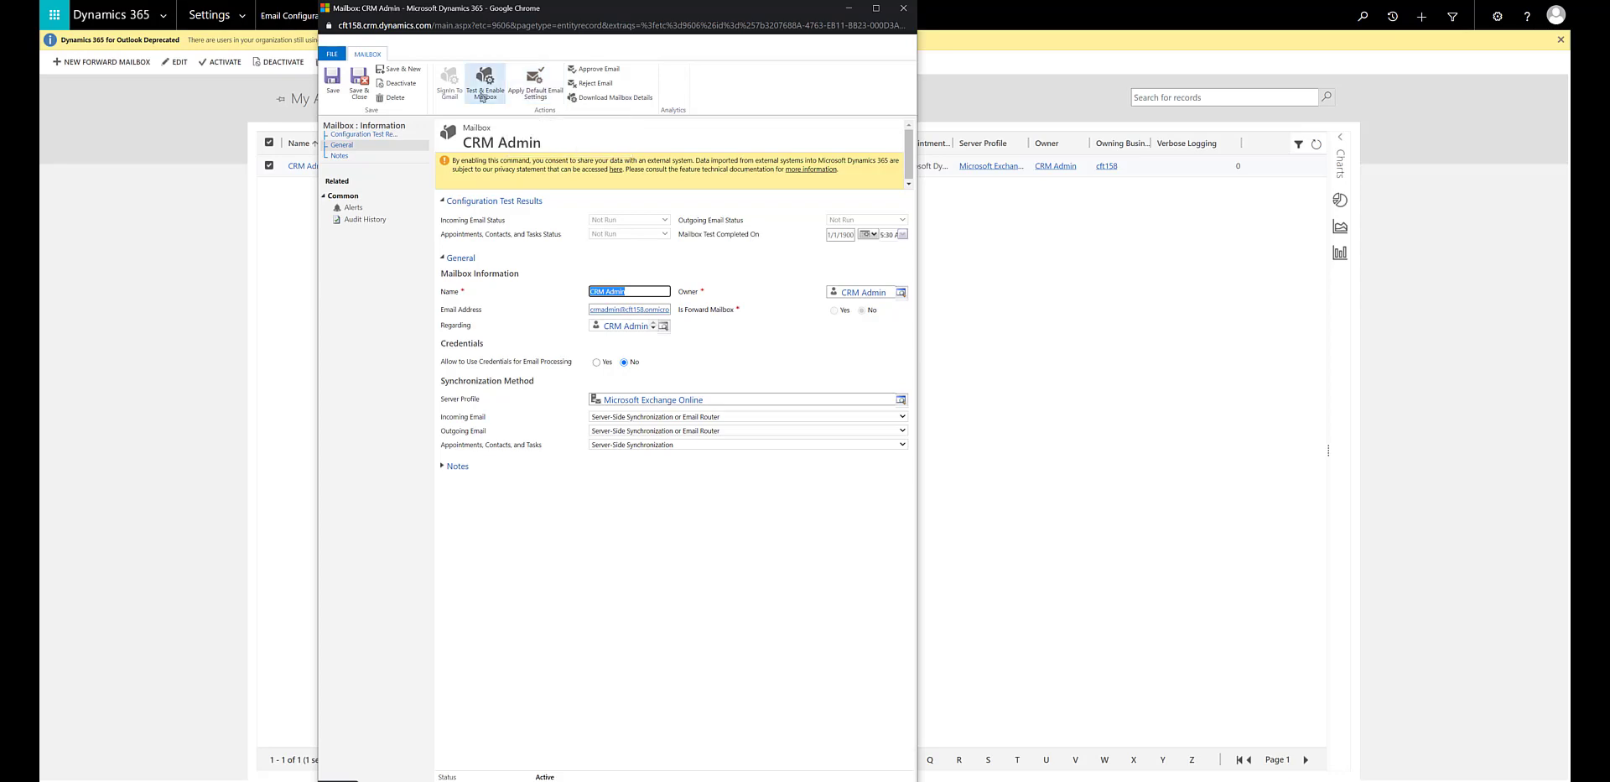
Step: Run Test & Enable Mailbox, confirm the test, and close the mailbox window
click(483, 97)
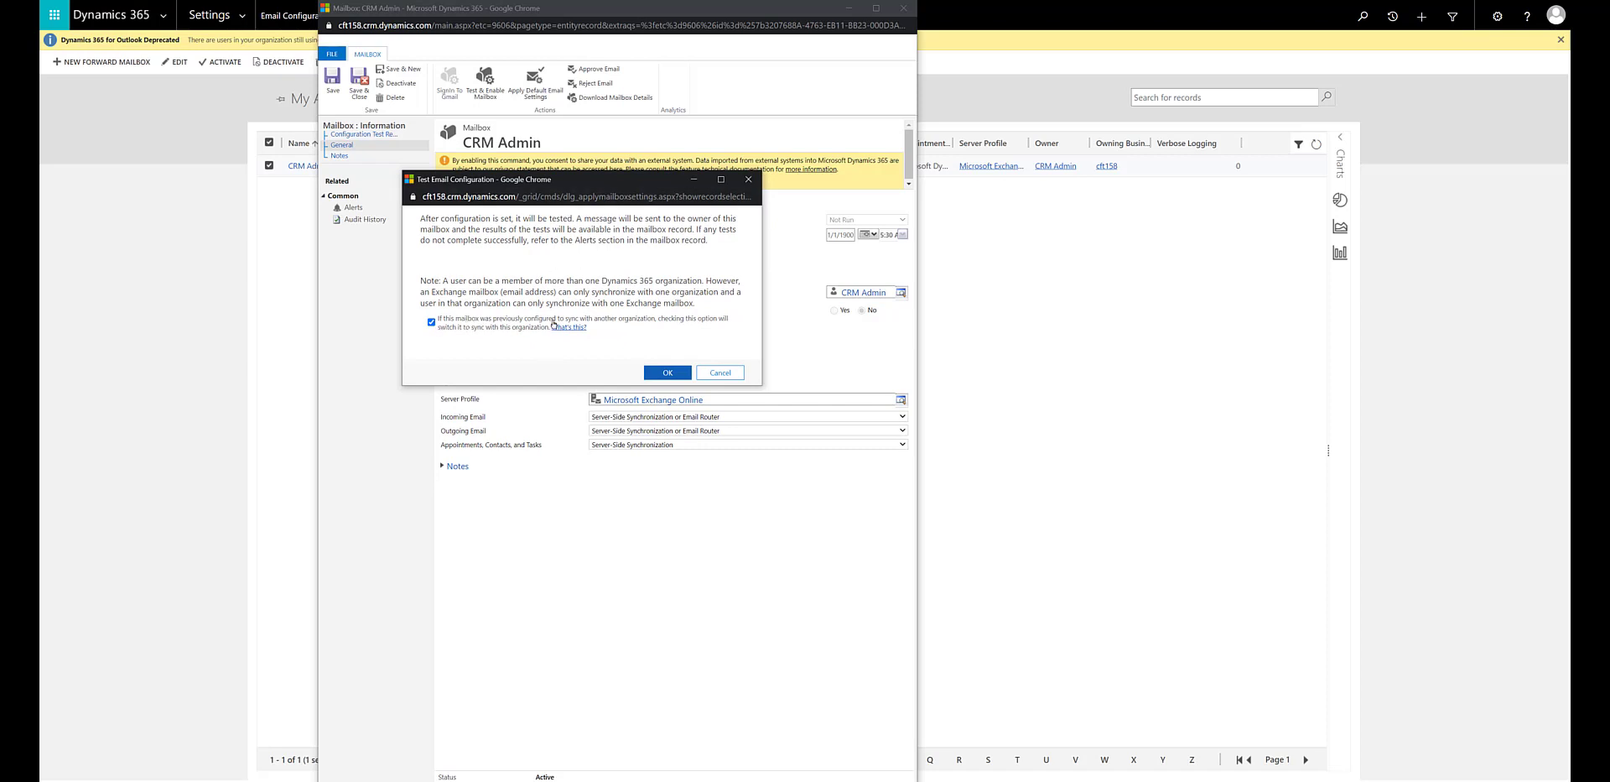
click(667, 373)
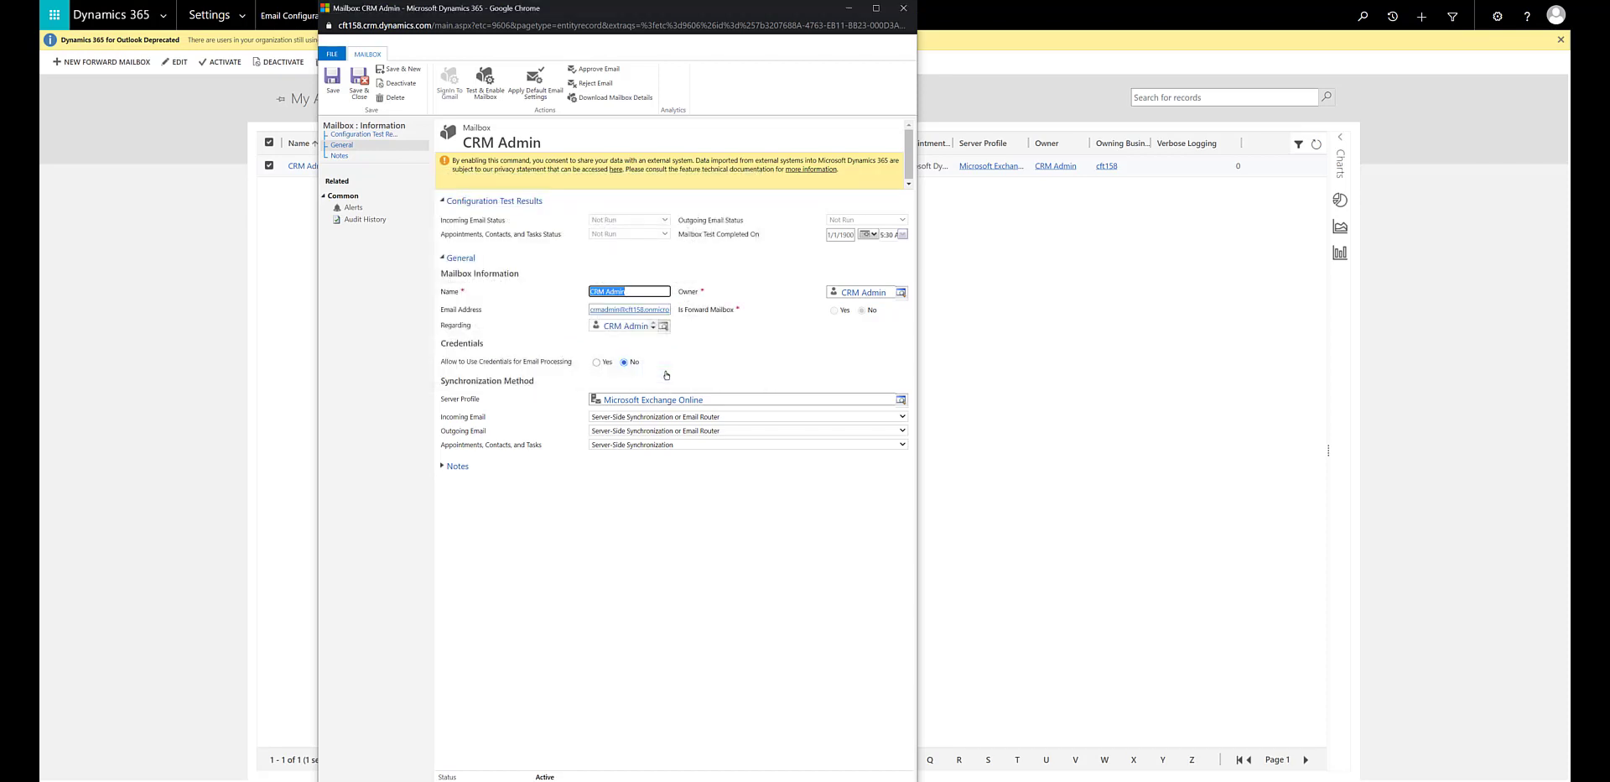
click(904, 10)
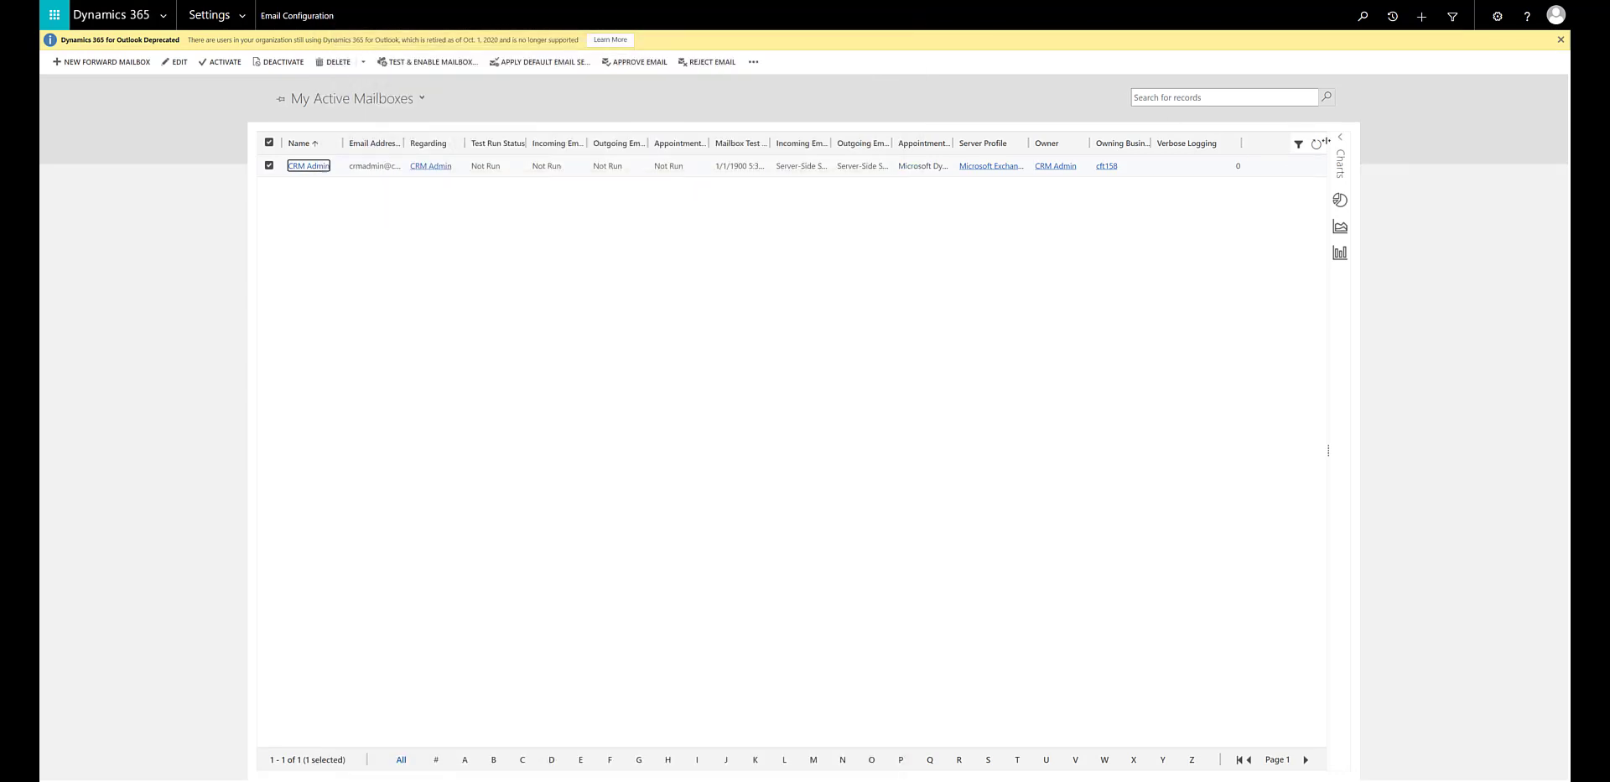
Step: Refresh the mailbox list until CRM Admin's test run, incoming, outgoing and appointments show Success
click(1315, 145)
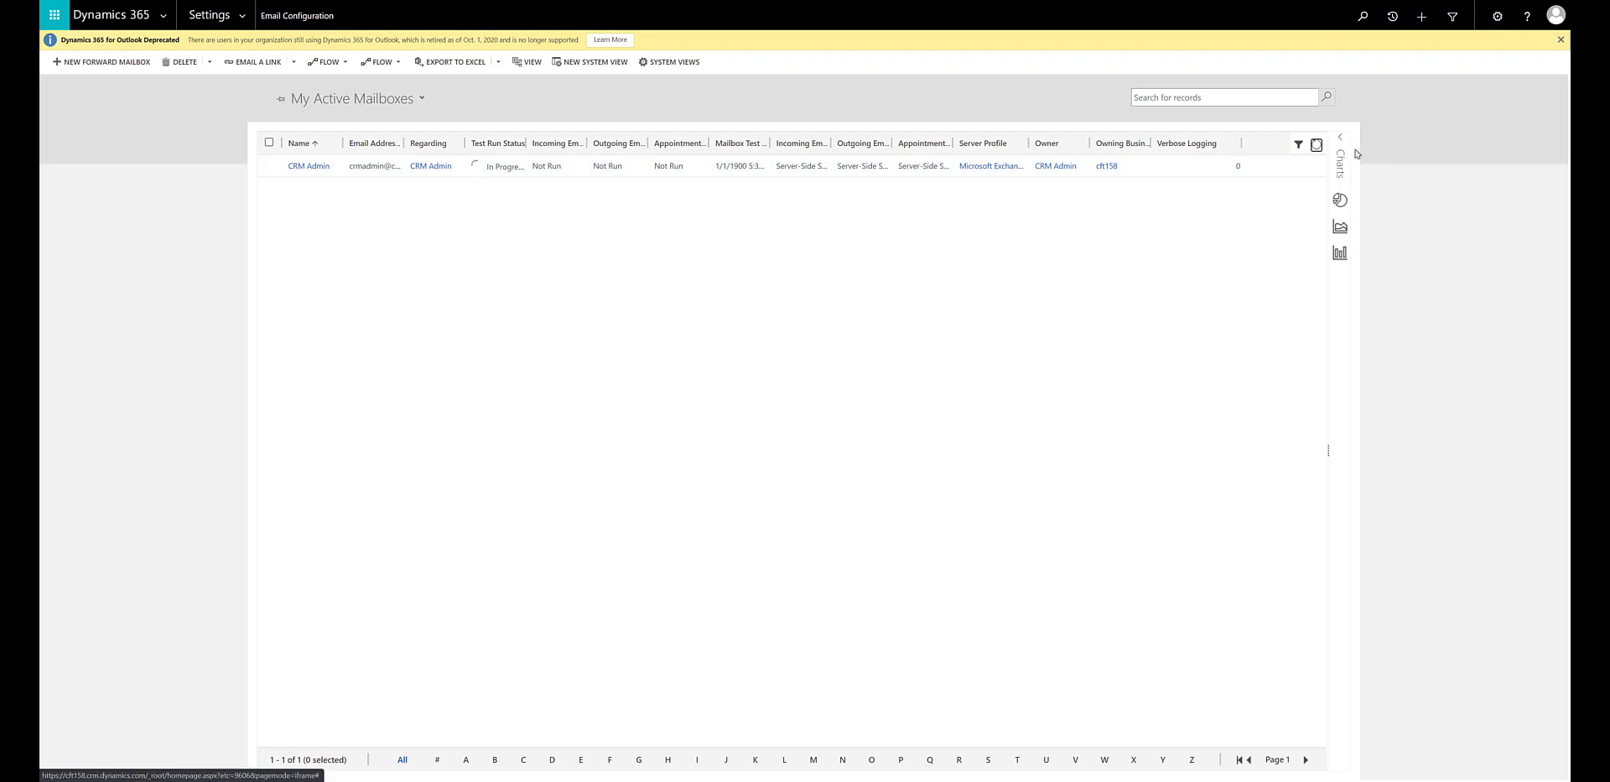
click(1317, 144)
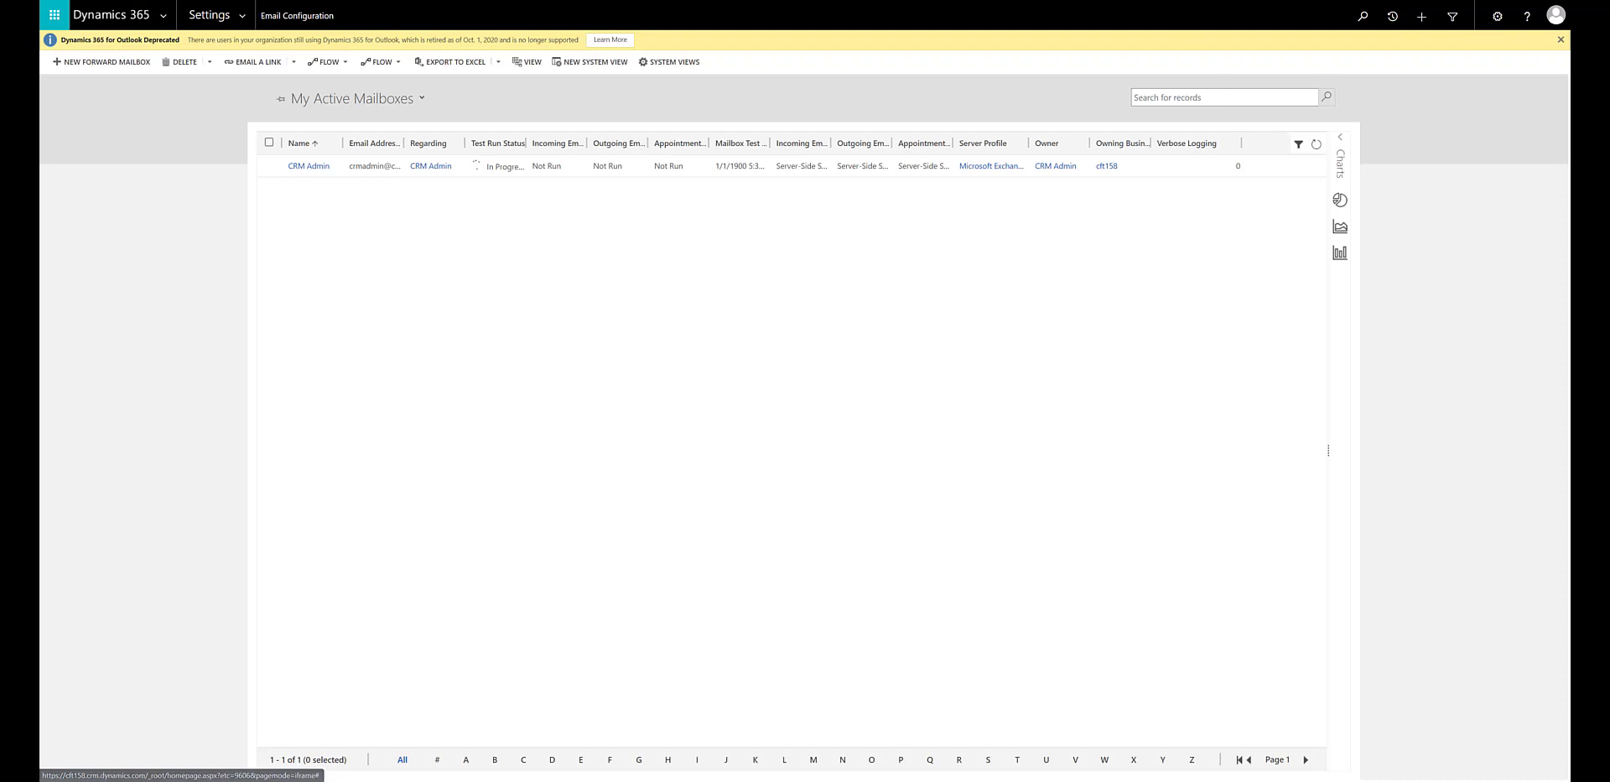
click(1317, 145)
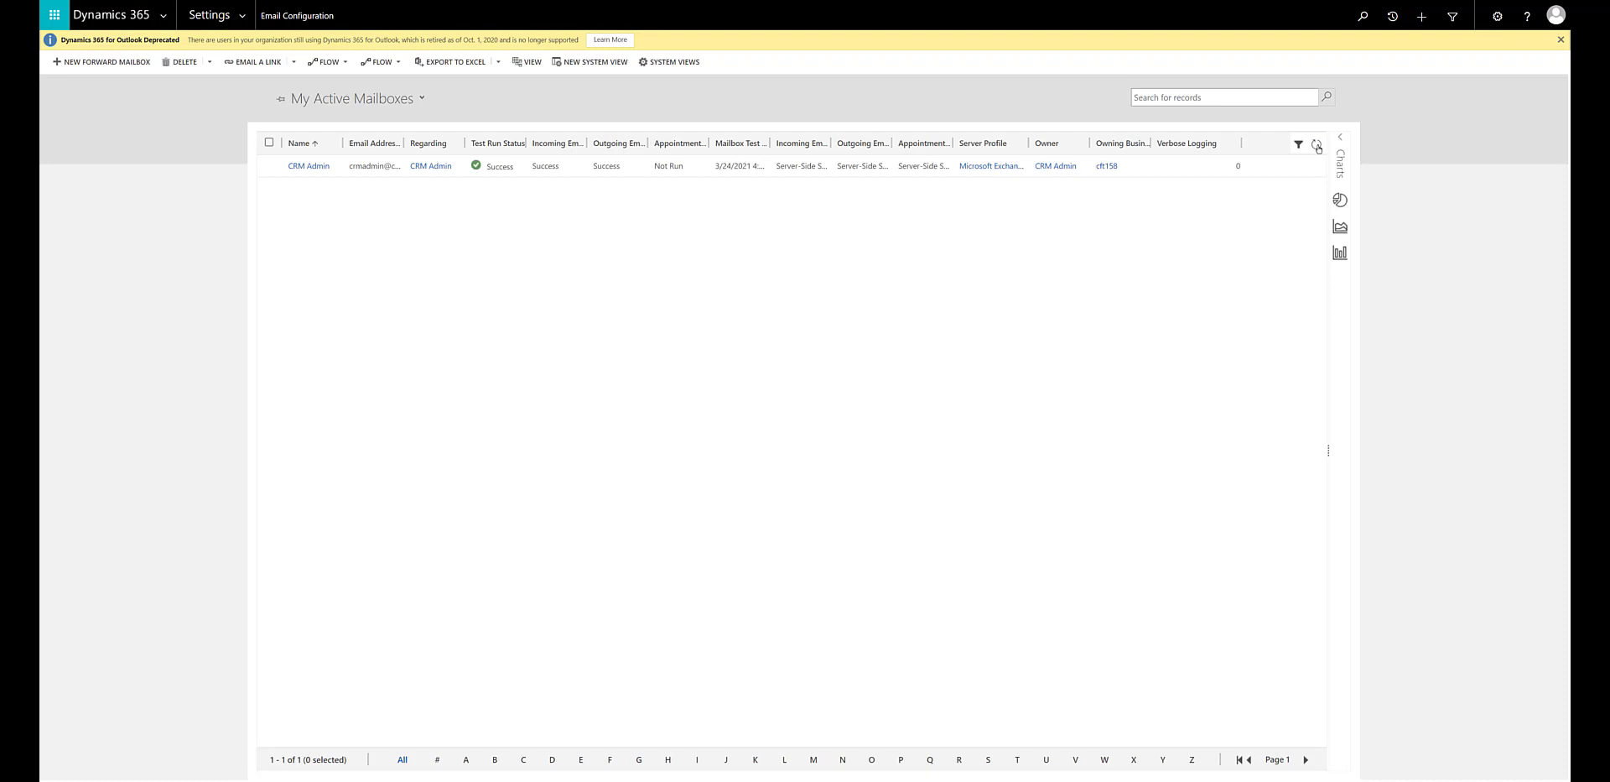
click(1317, 145)
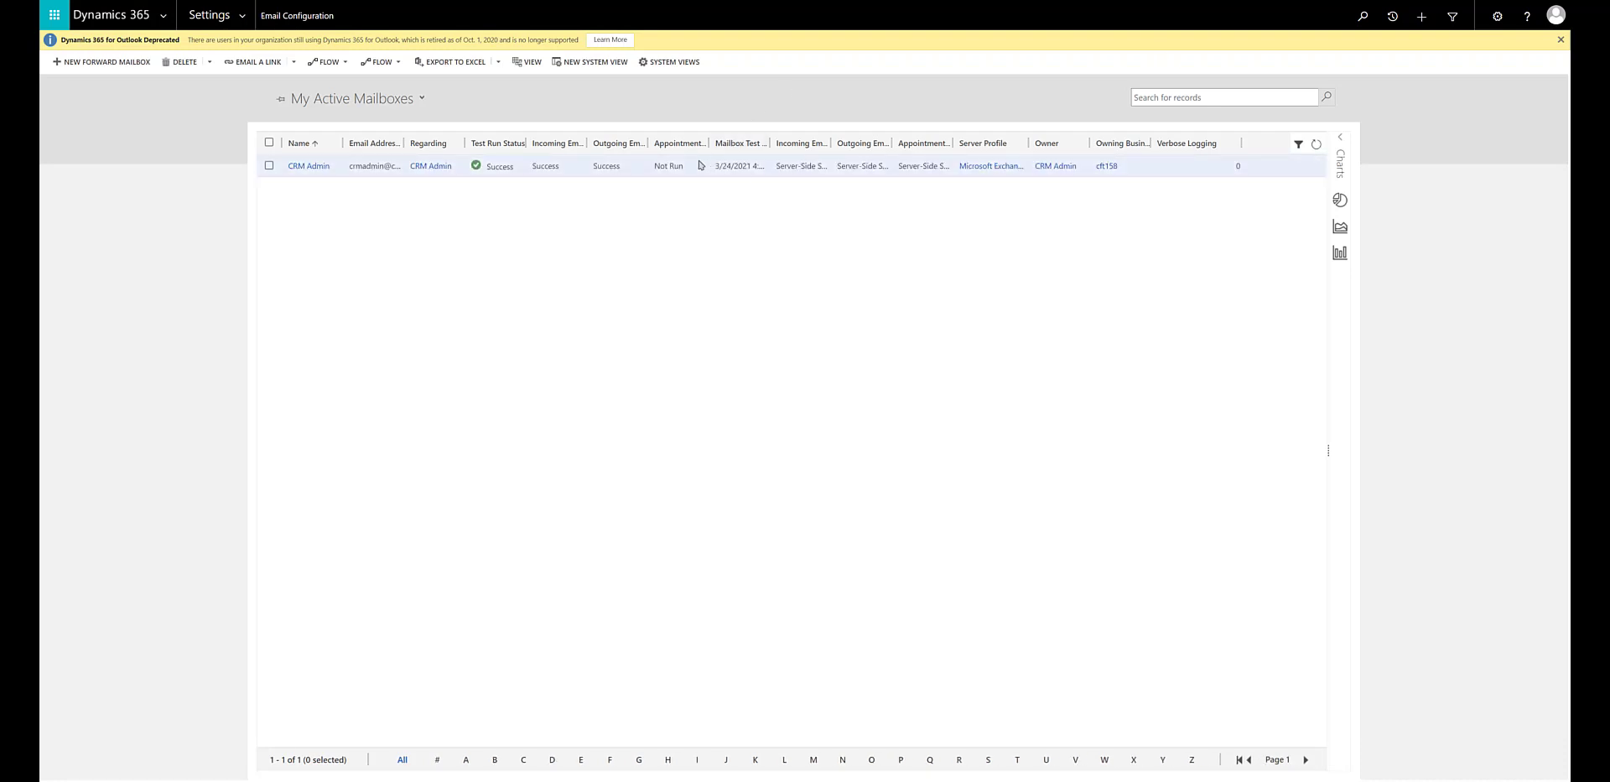
click(1316, 145)
Step: Add the Dynamics 365 App for Outlook for CRM Admin and refresh until status reads Pending
click(243, 16)
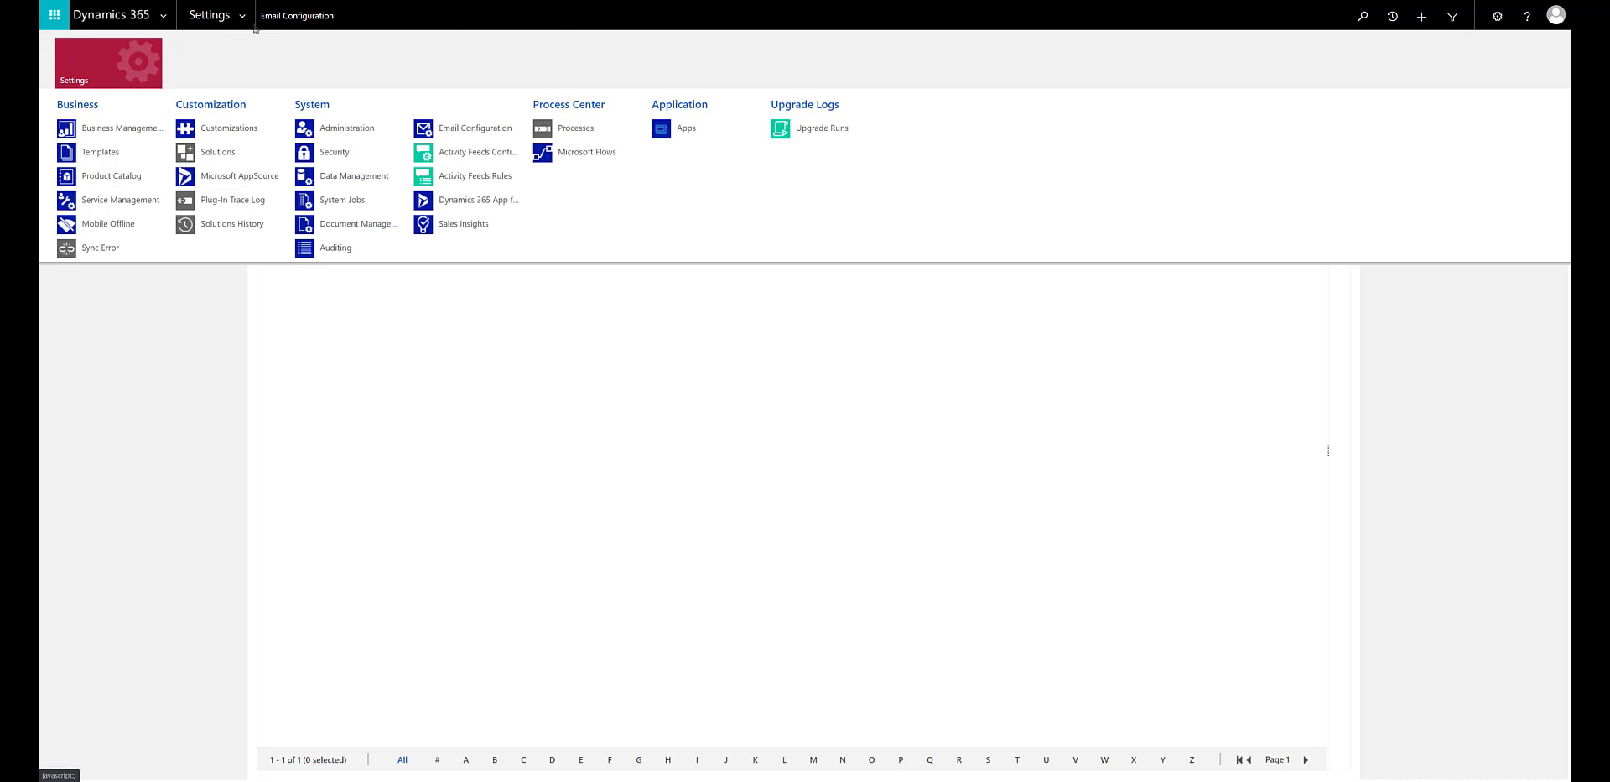
click(484, 199)
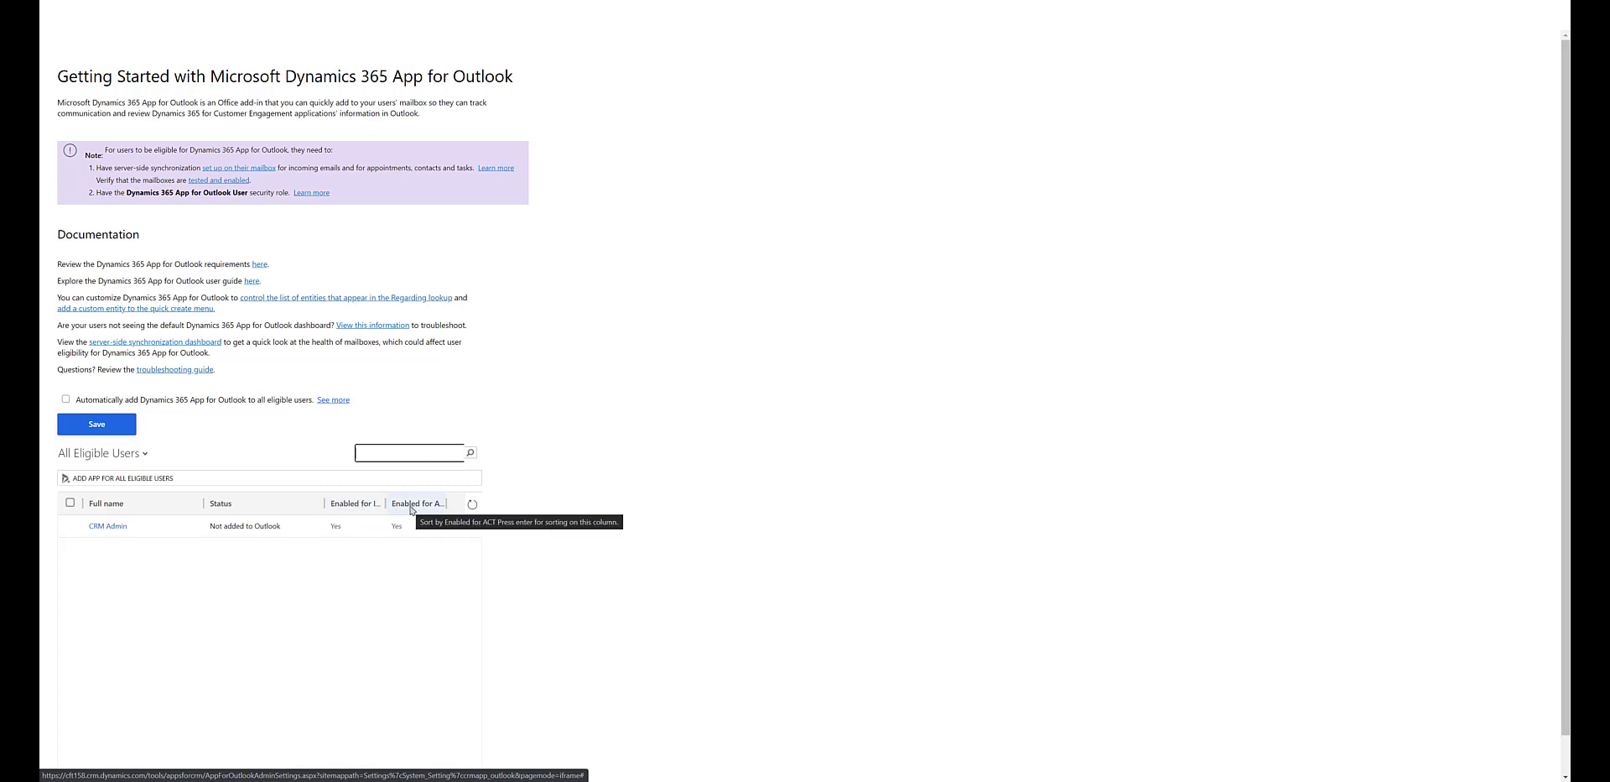
click(361, 537)
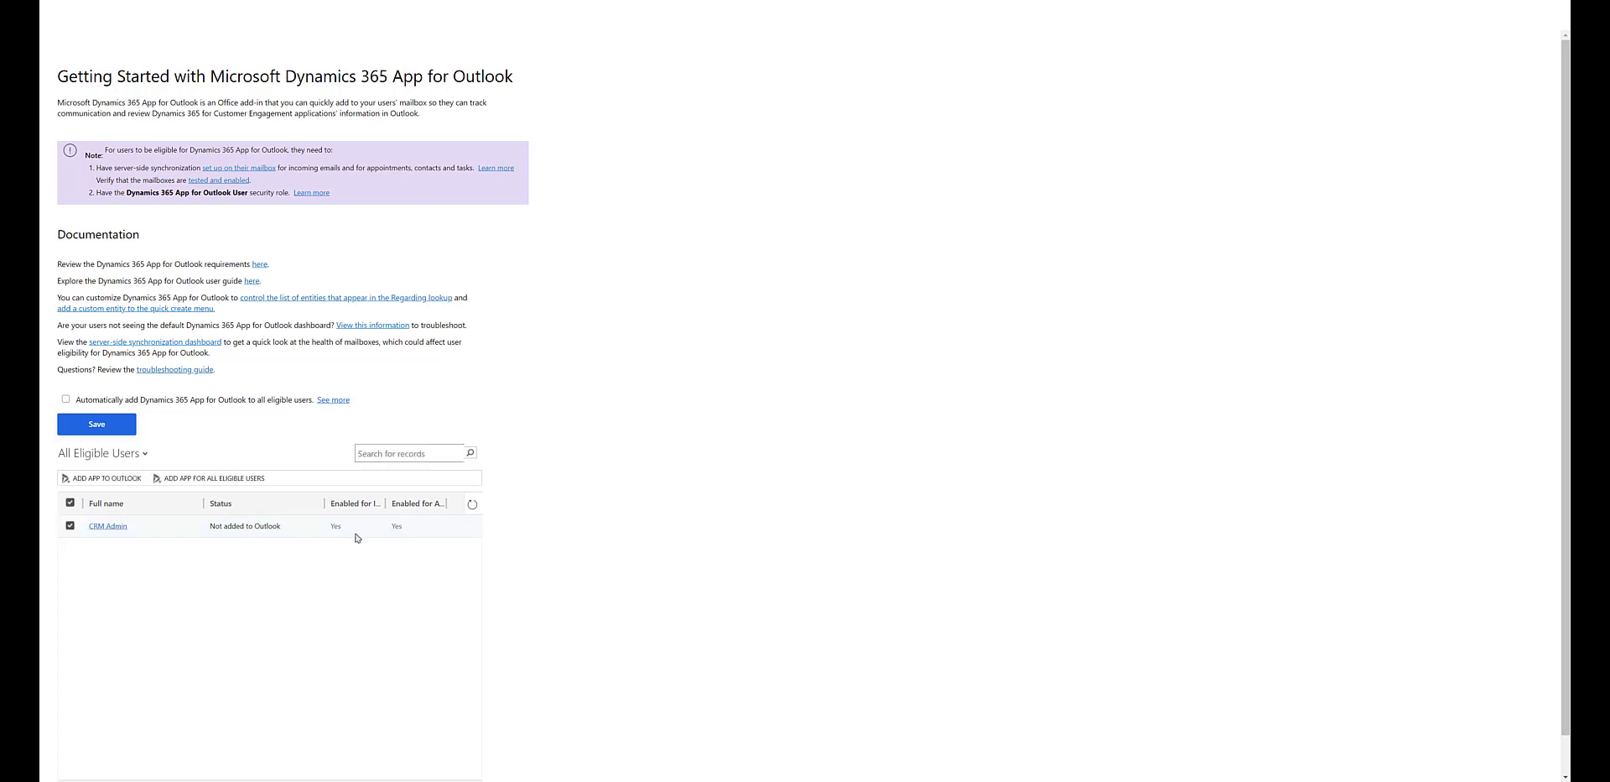
click(104, 479)
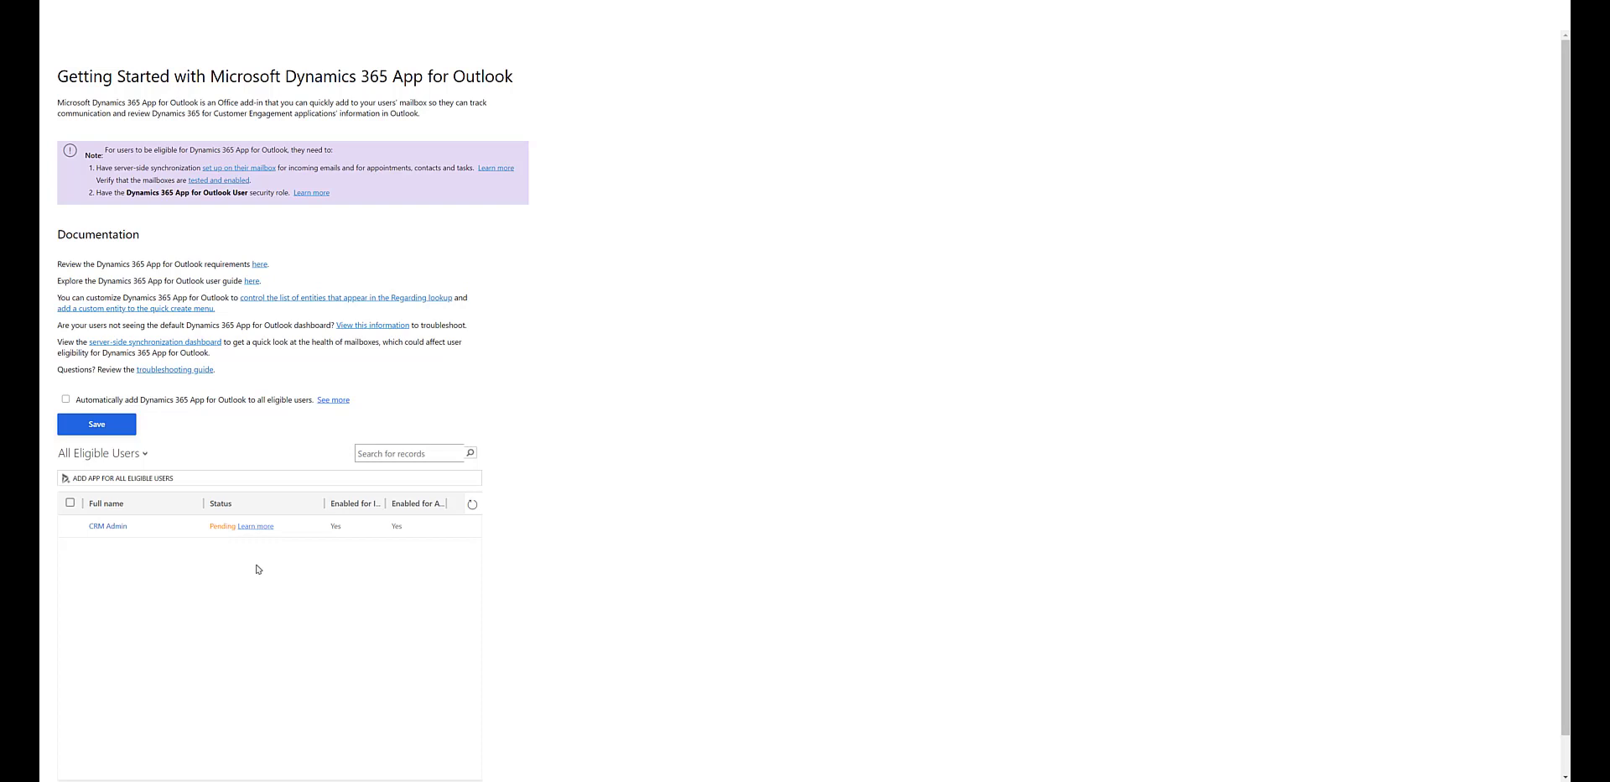
click(473, 505)
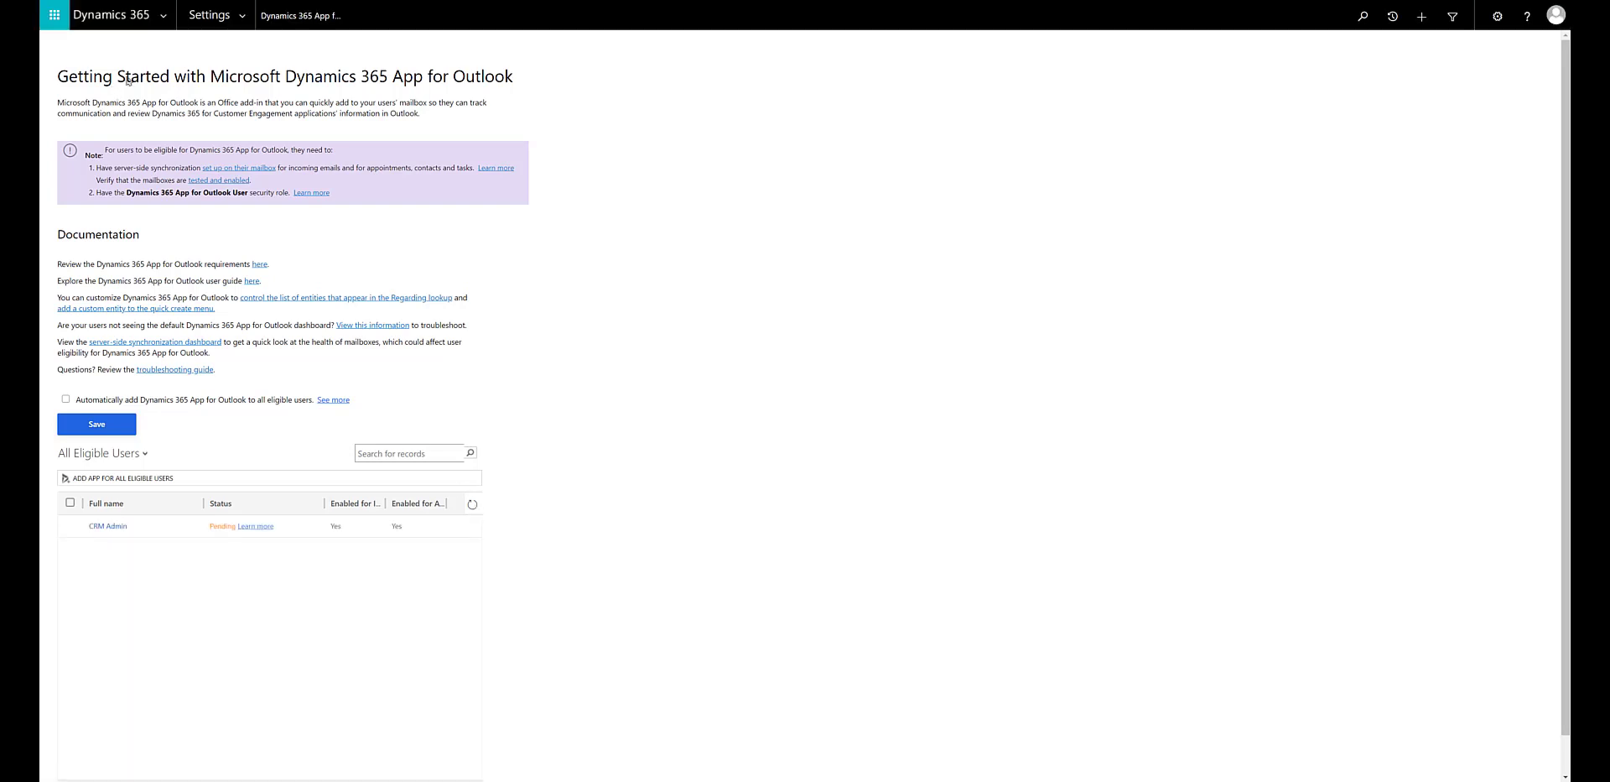
Step: Refresh the eligible users list, then launch the Dynamics 365 add-in on the 'Meeting next week?' email
click(473, 505)
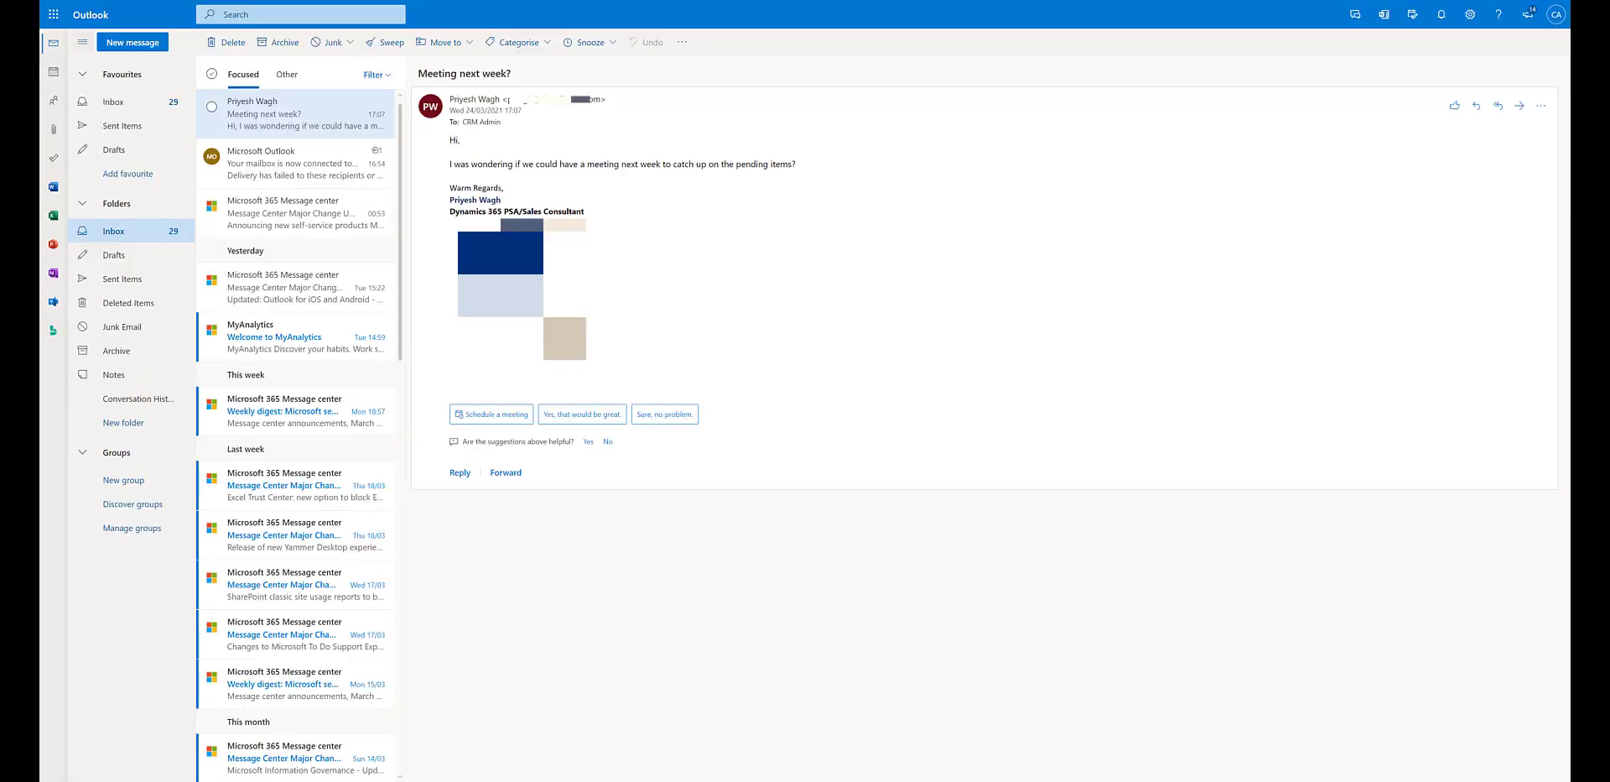
click(1540, 106)
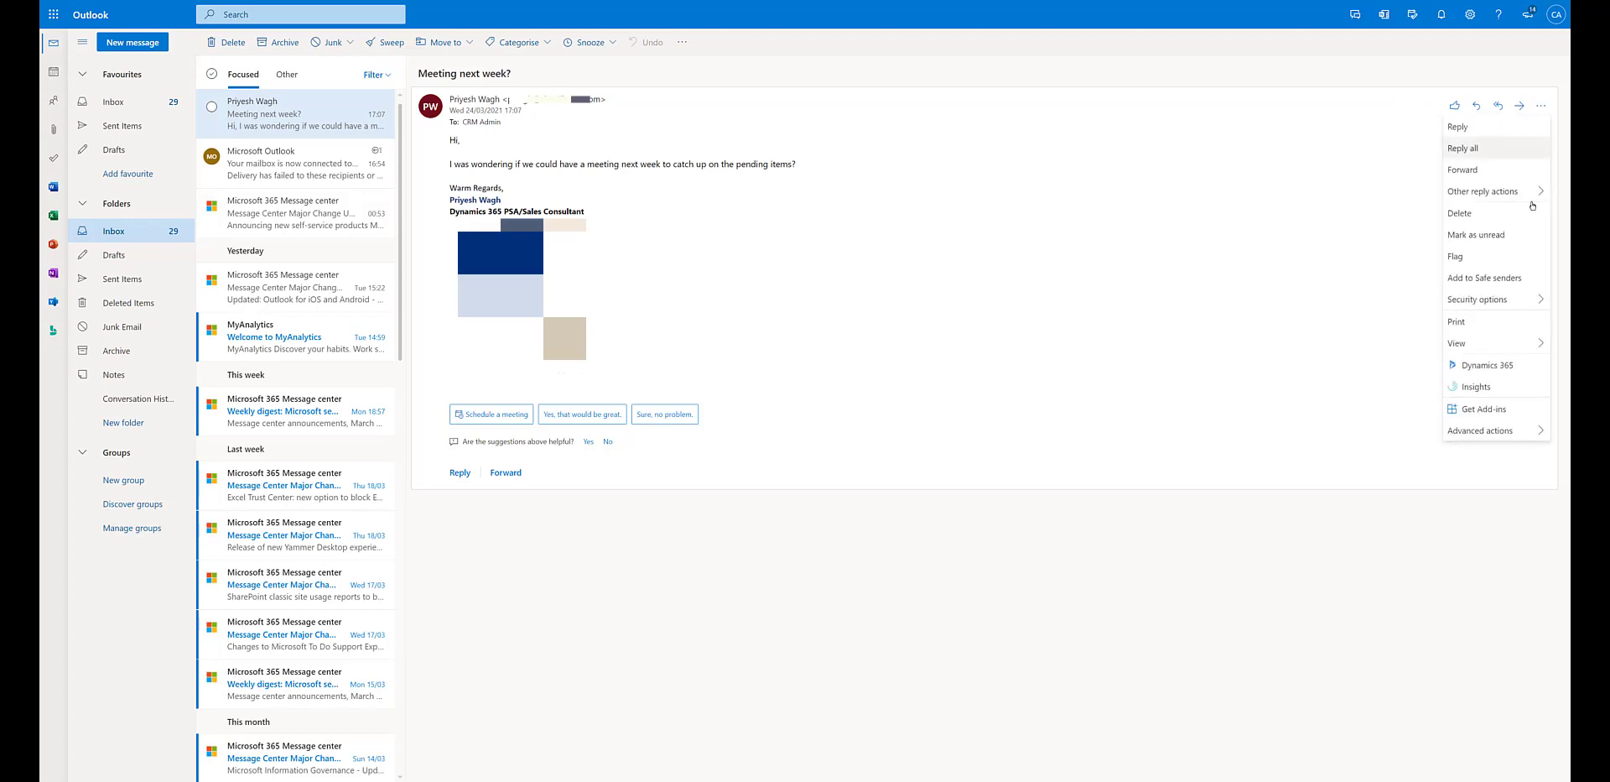
click(1483, 369)
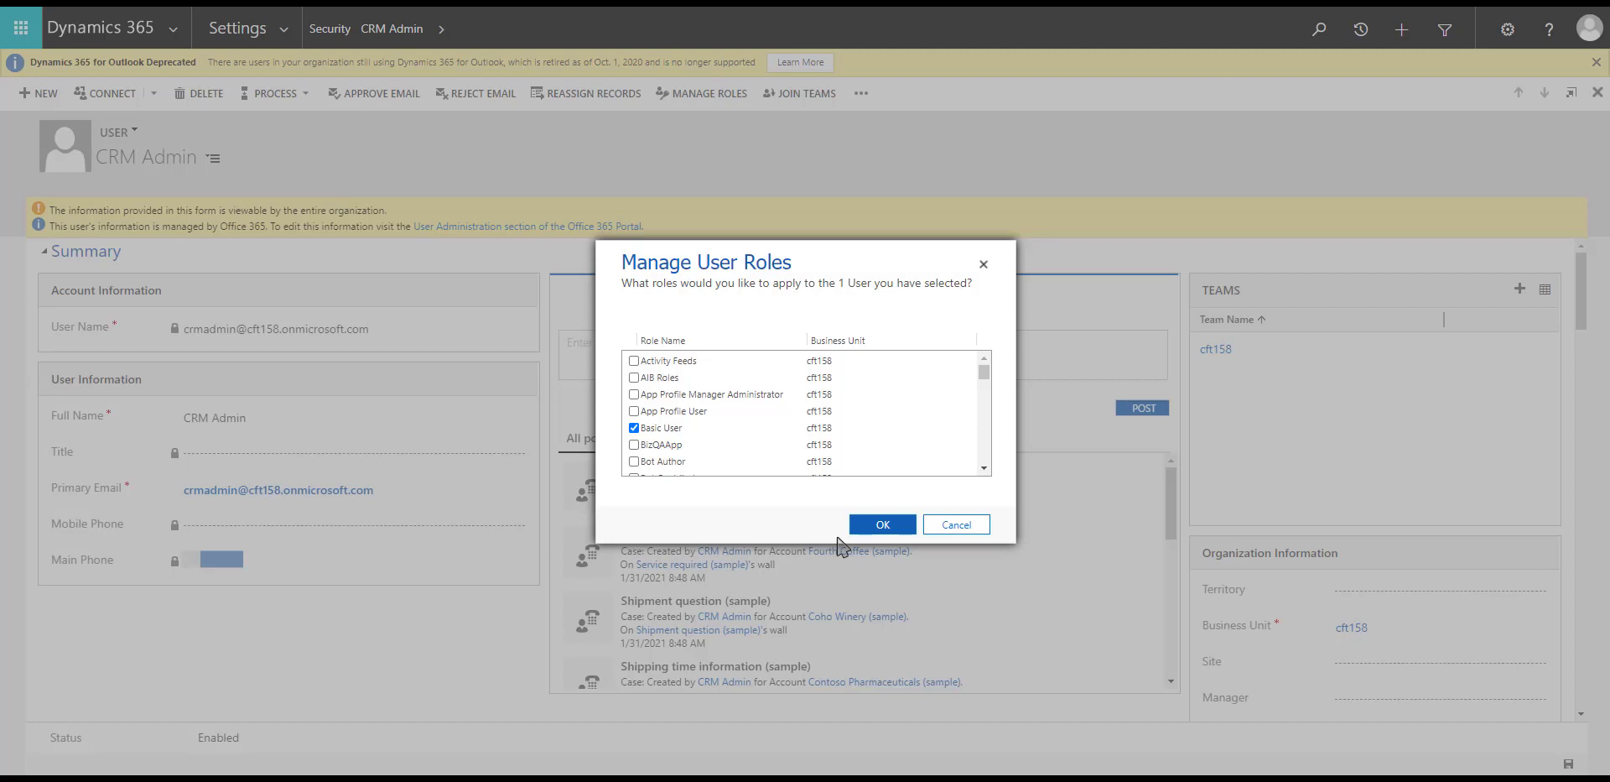
Step: Grant CRM Admin the Dynamics 365 App for Outlook User role alongside Basic User
scroll(818, 387, down, 1)
scroll(817, 387, down, 1)
scroll(808, 406, down, 1)
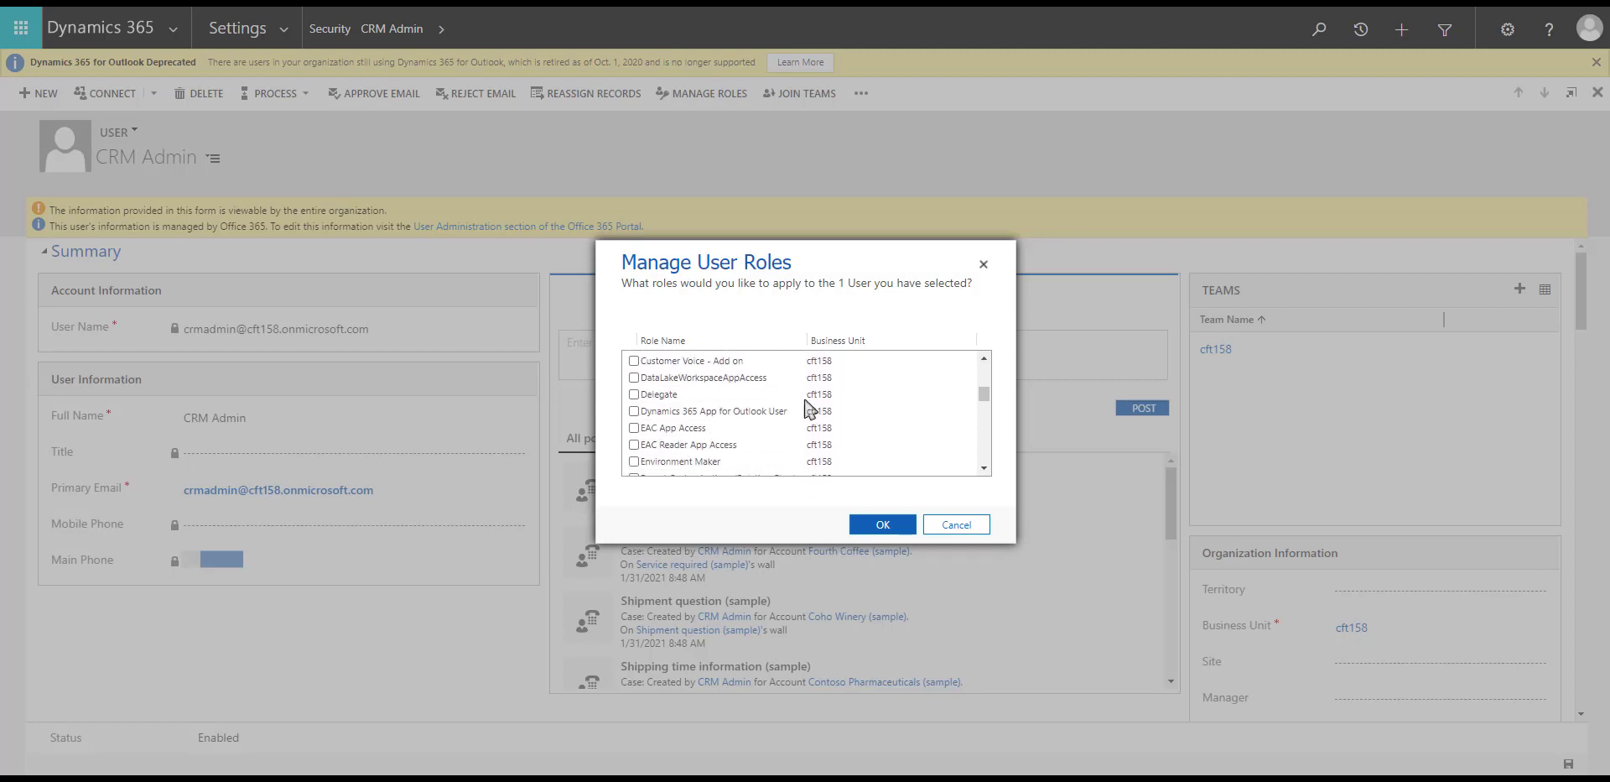
click(768, 412)
click(870, 526)
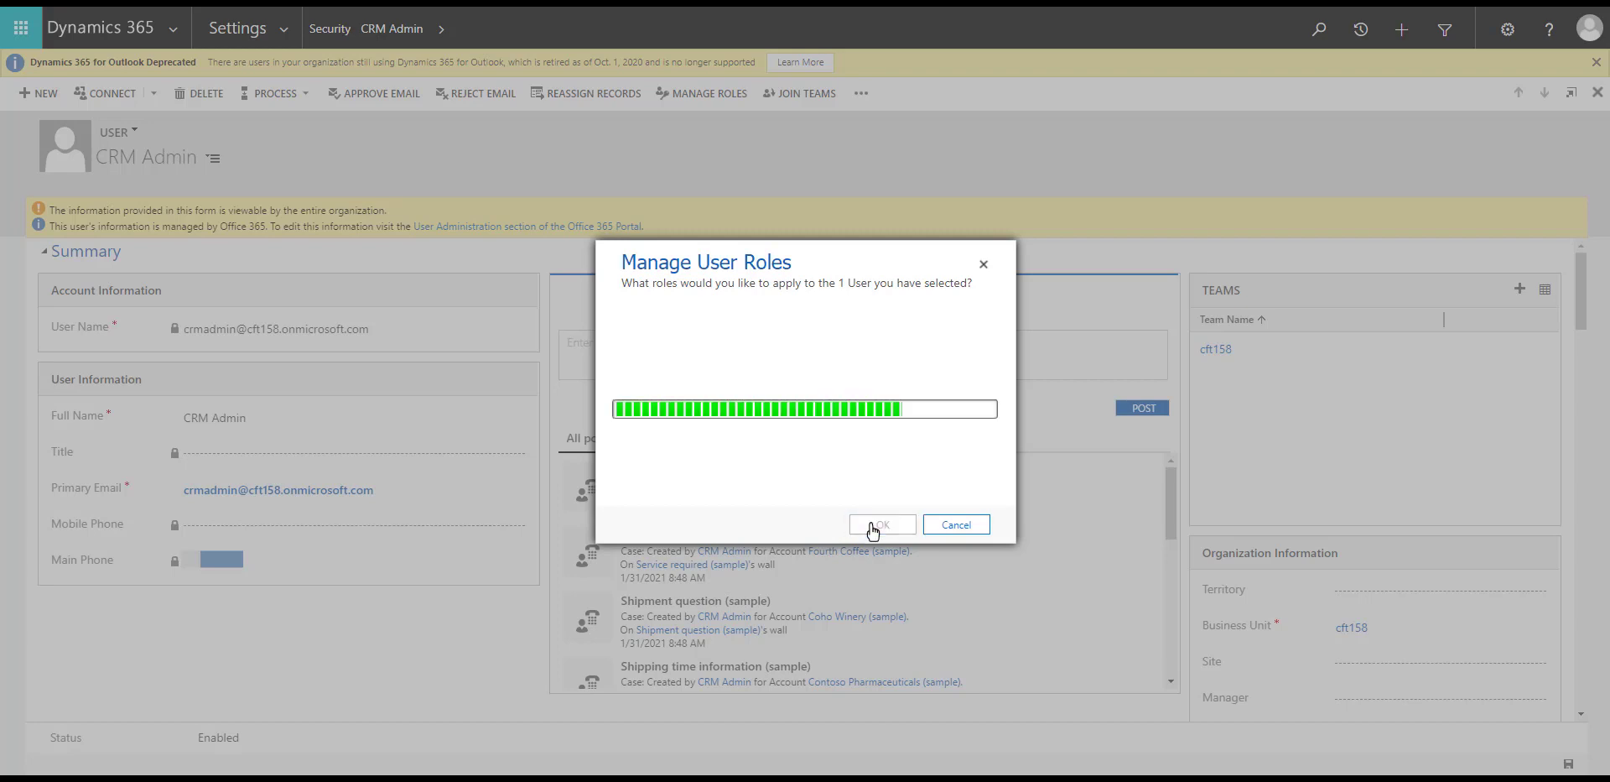